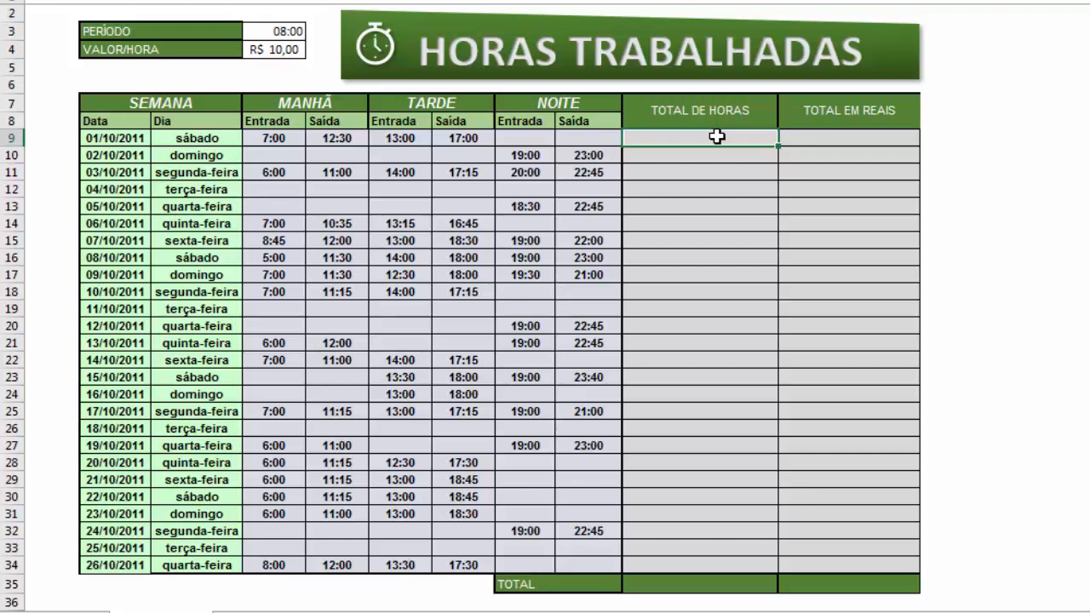
Enter =(E9-D9) in J9 to calculate the morning hours for the first date.
double_click(717, 136)
text(=()
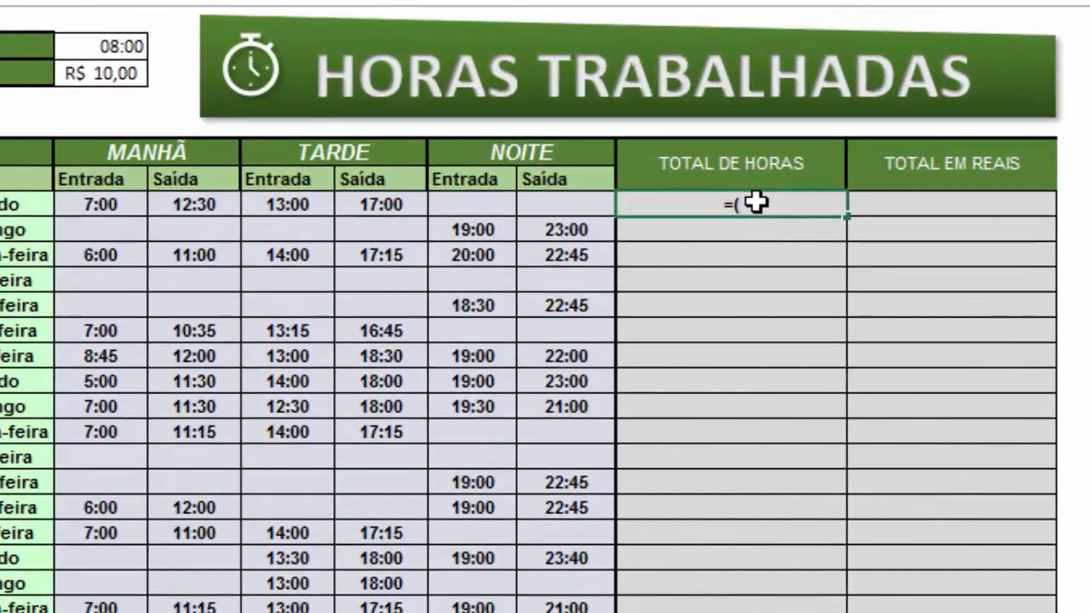
click(192, 204)
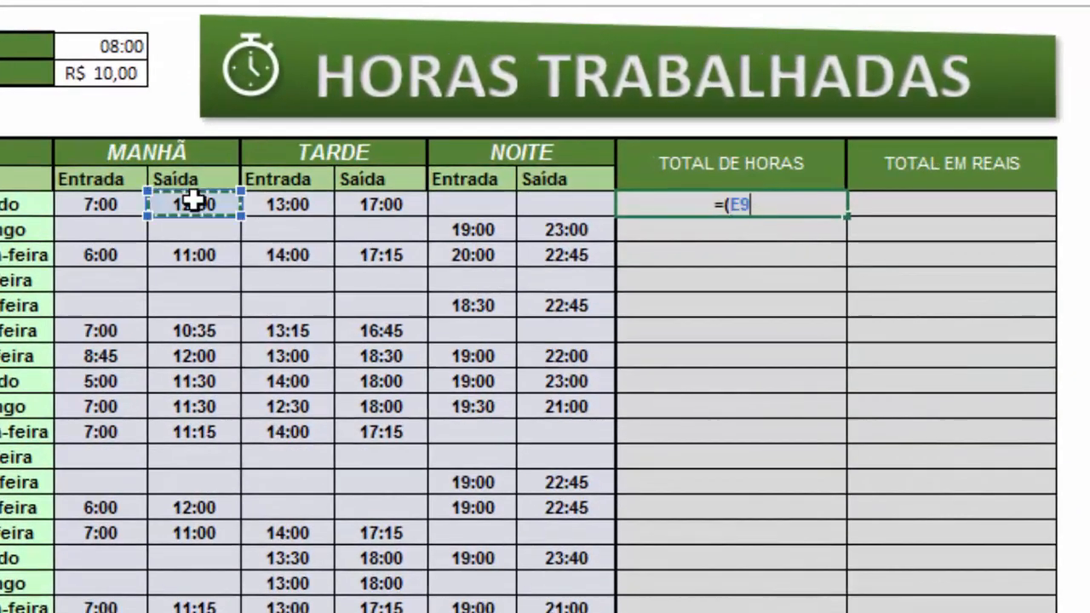
text(-)
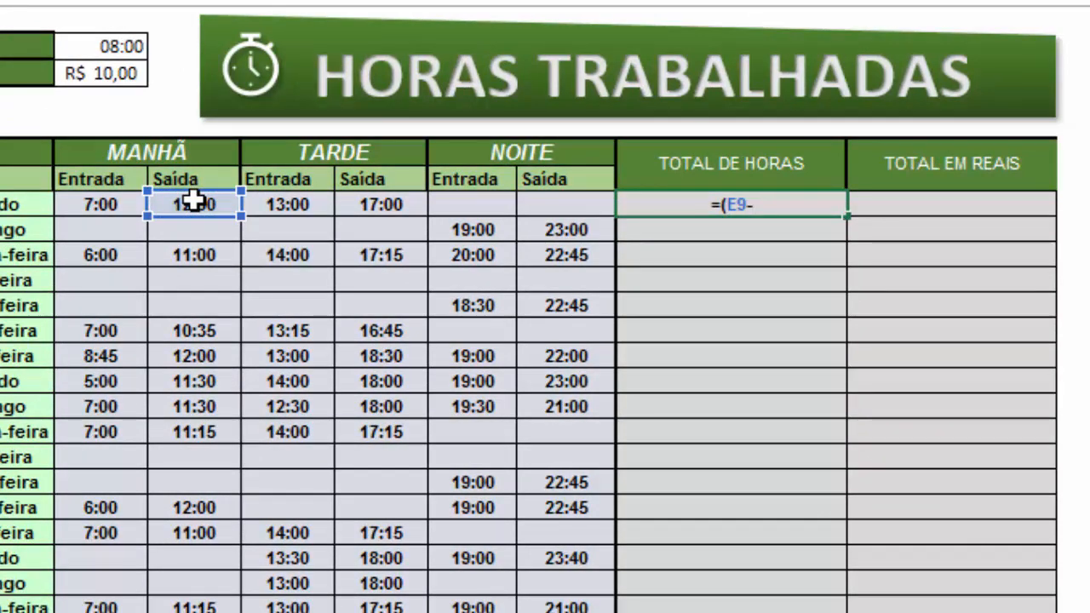
click(109, 220)
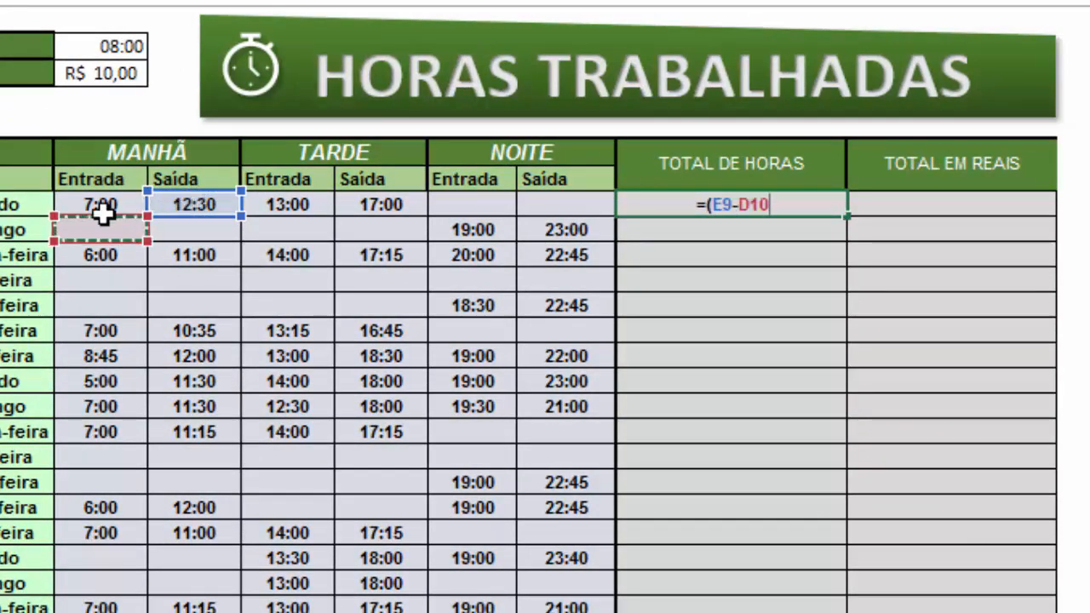
click(103, 210)
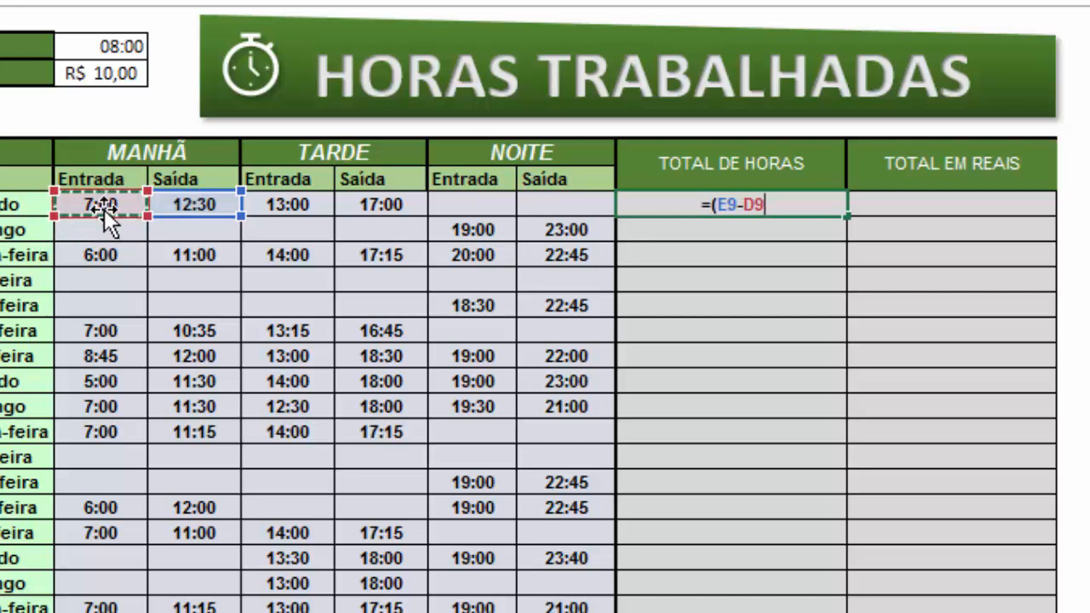
text())
key(Return)
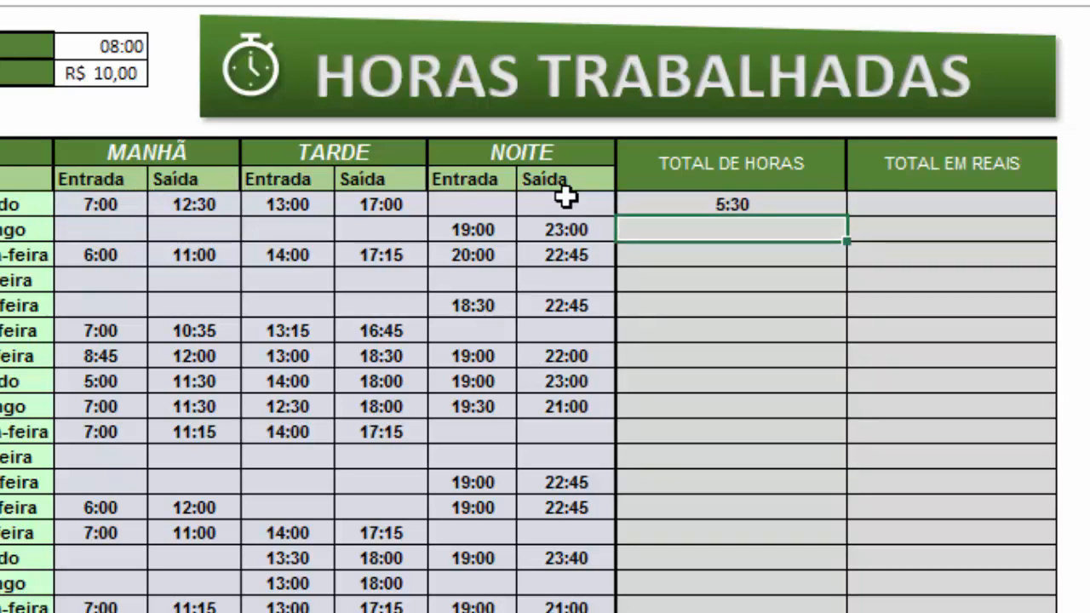
Extend the J9 formula with +(G9-F9) to add the afternoon hours.
key(Up)
key(F2)
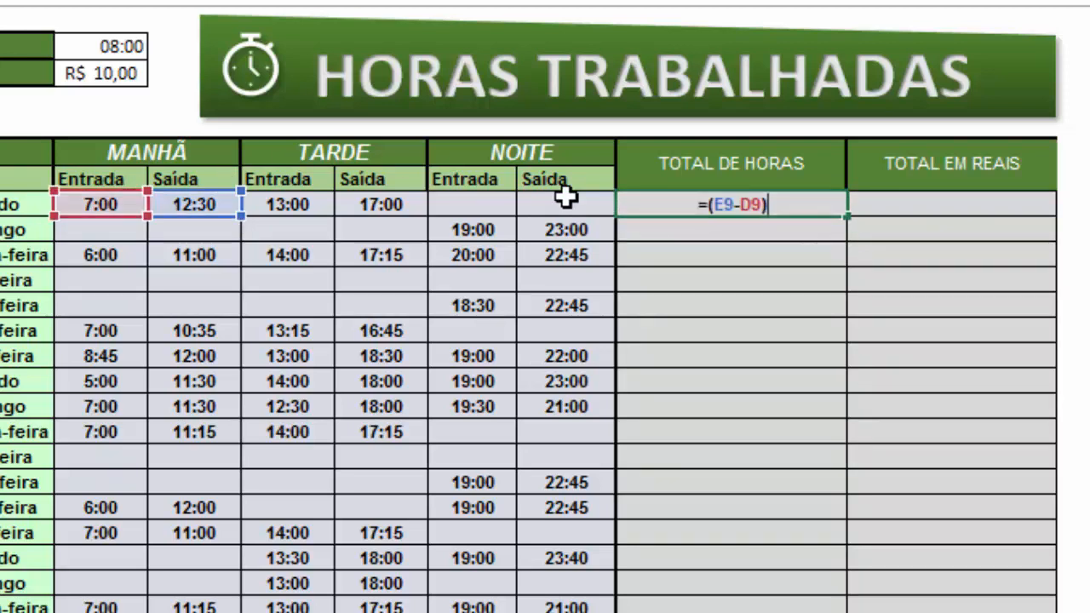
text(+)
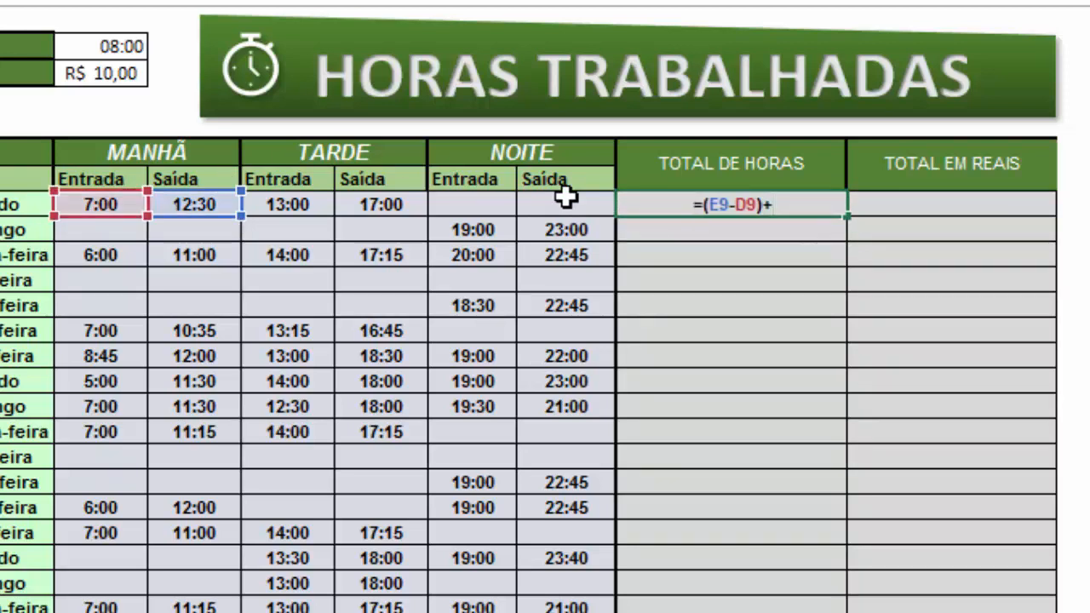
text(()
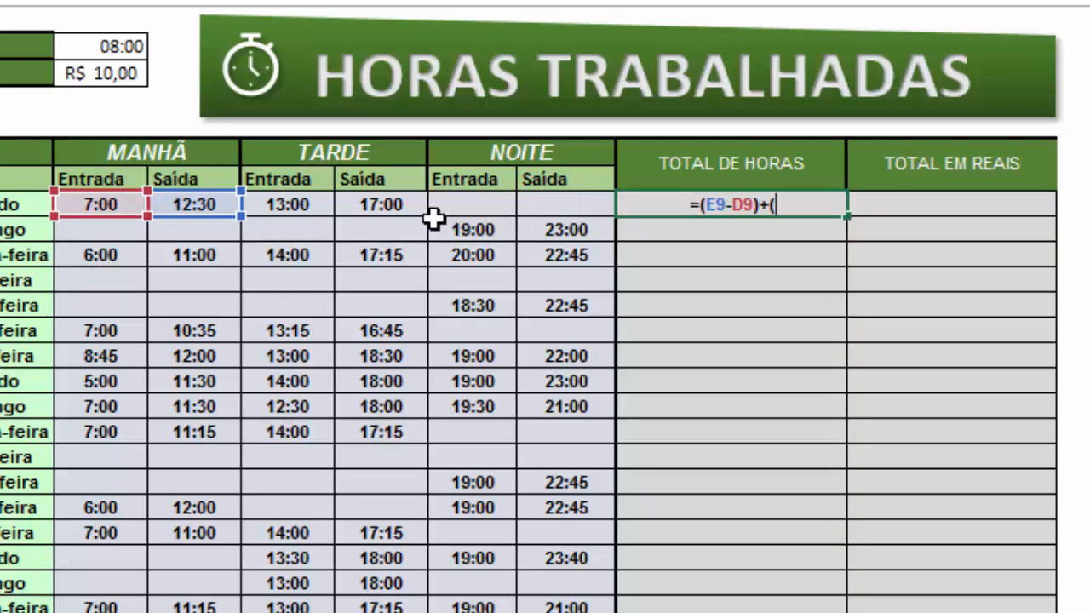
click(392, 206)
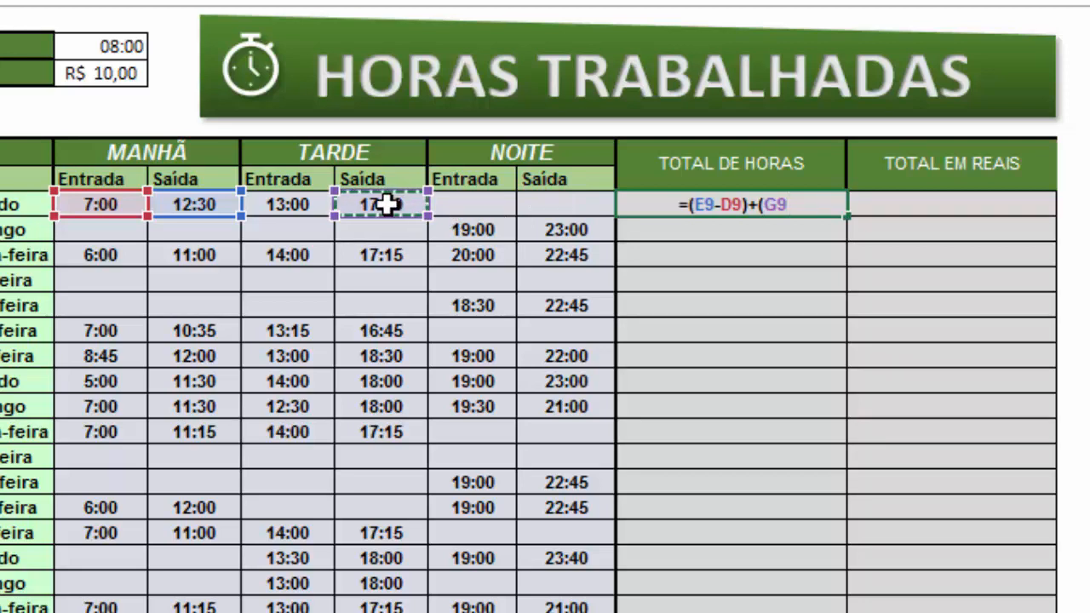
text(-)
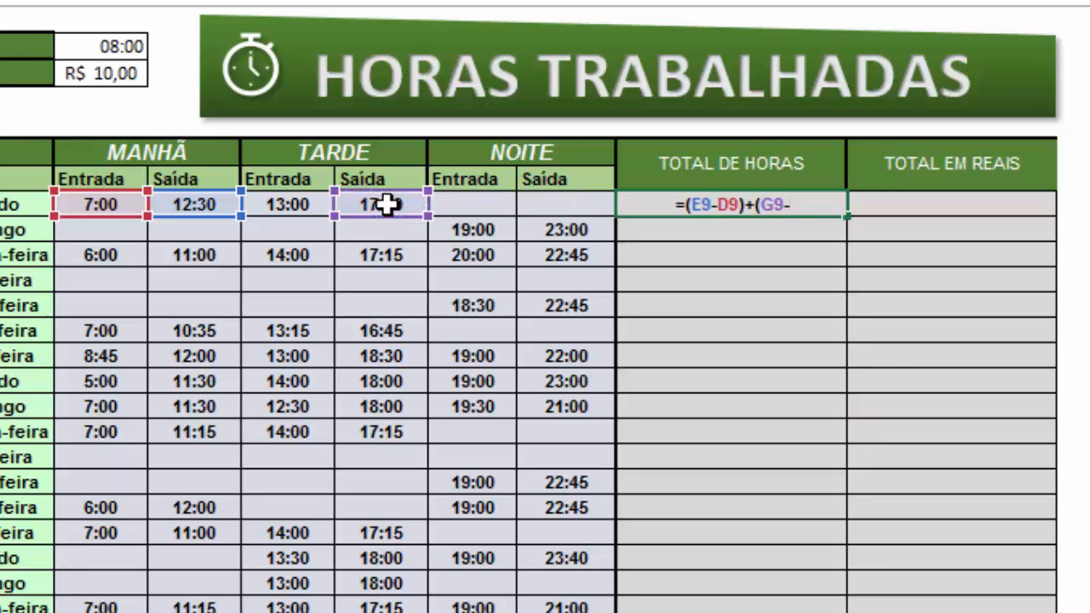
click(307, 204)
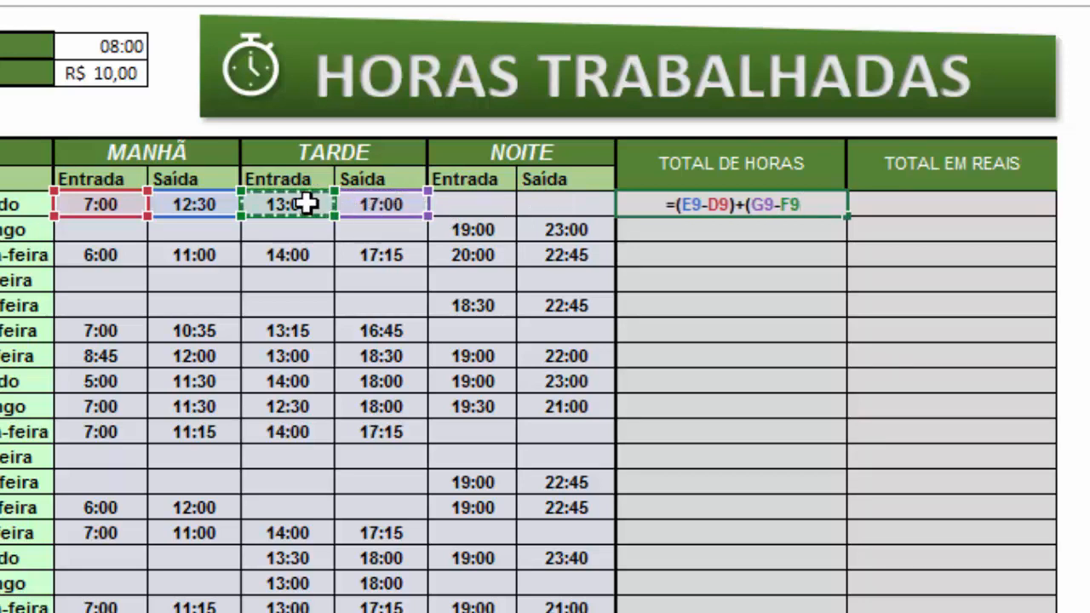
text())
key(Return)
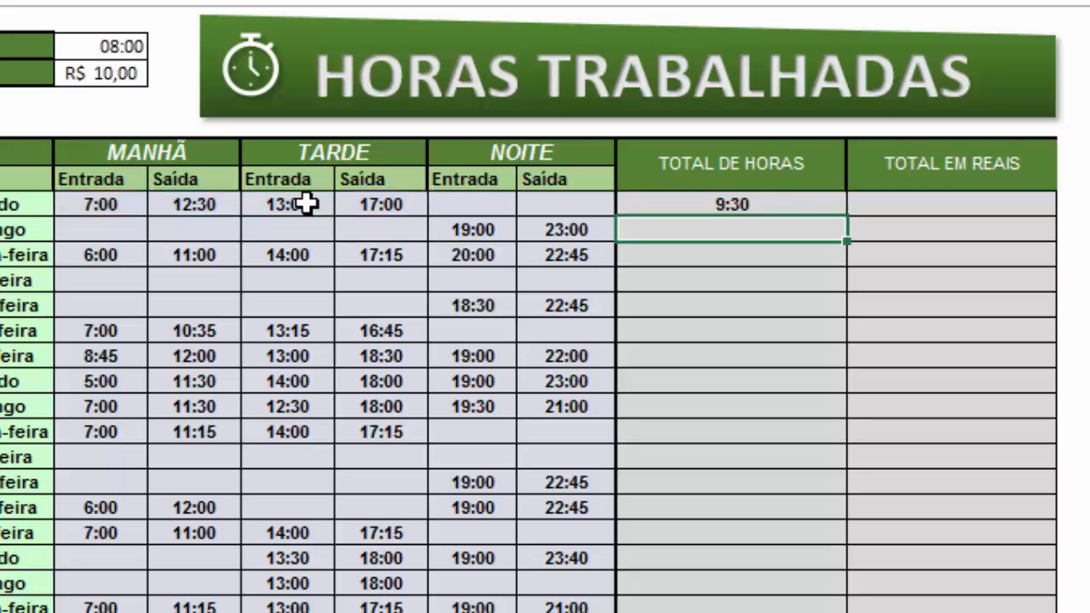
Append +(I9-H9) to the J9 formula to include the night hours.
key(Up)
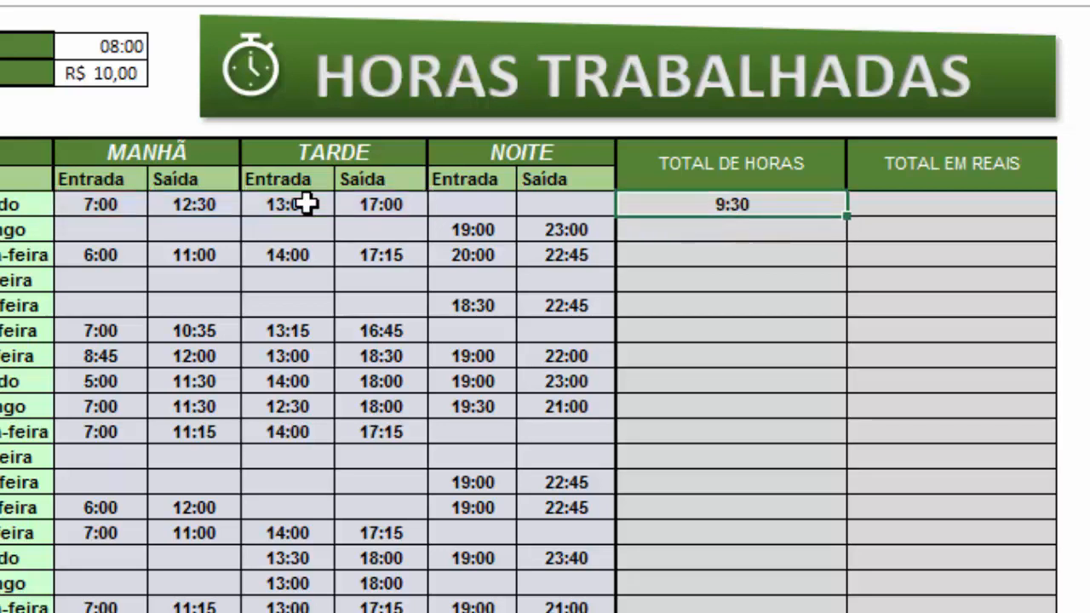
key(F2)
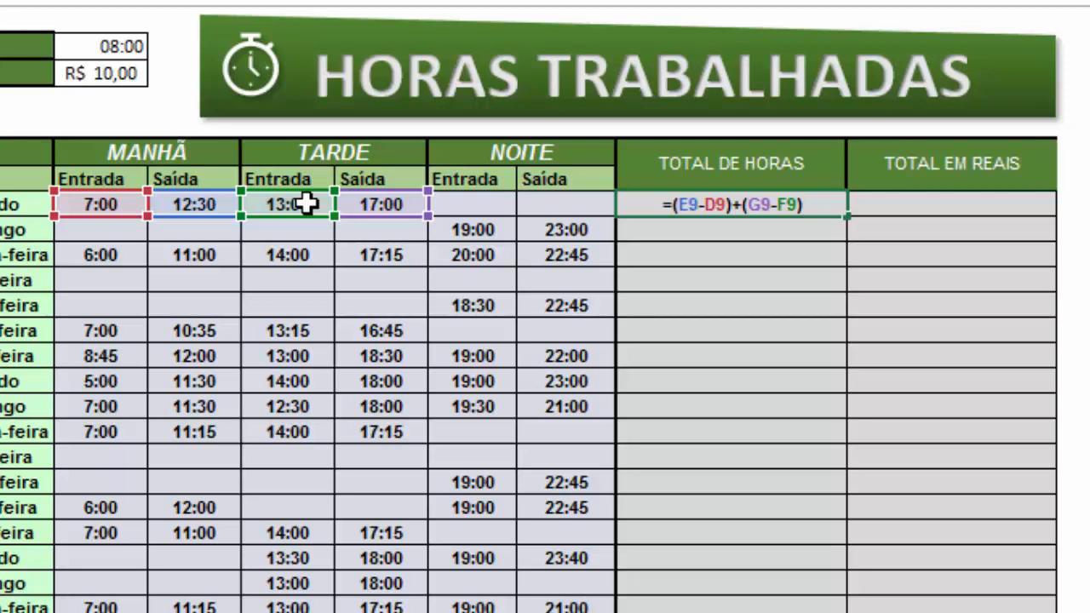
text(+)
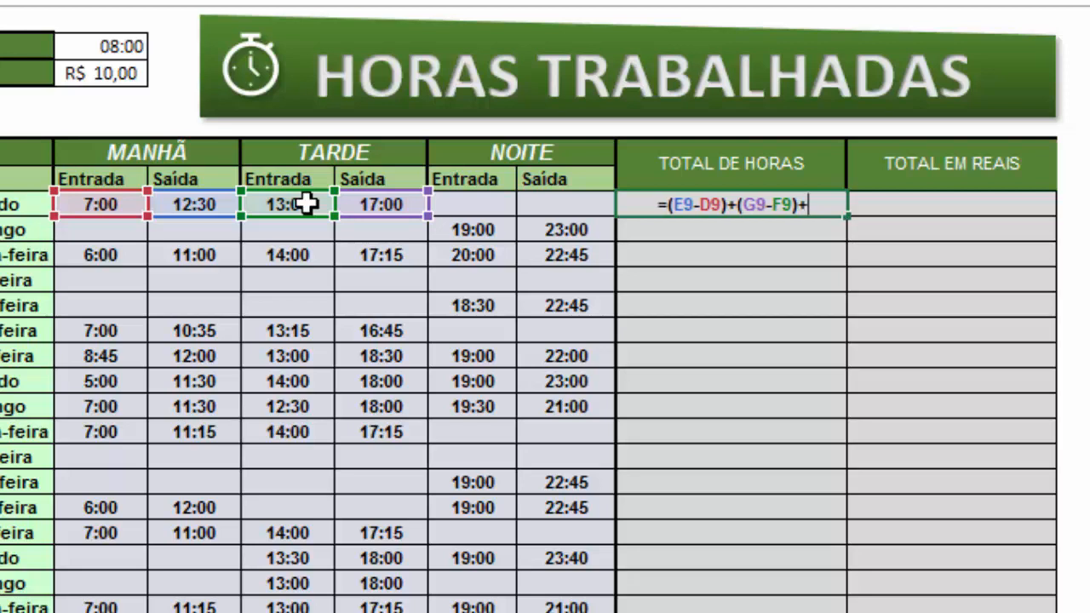
text(()
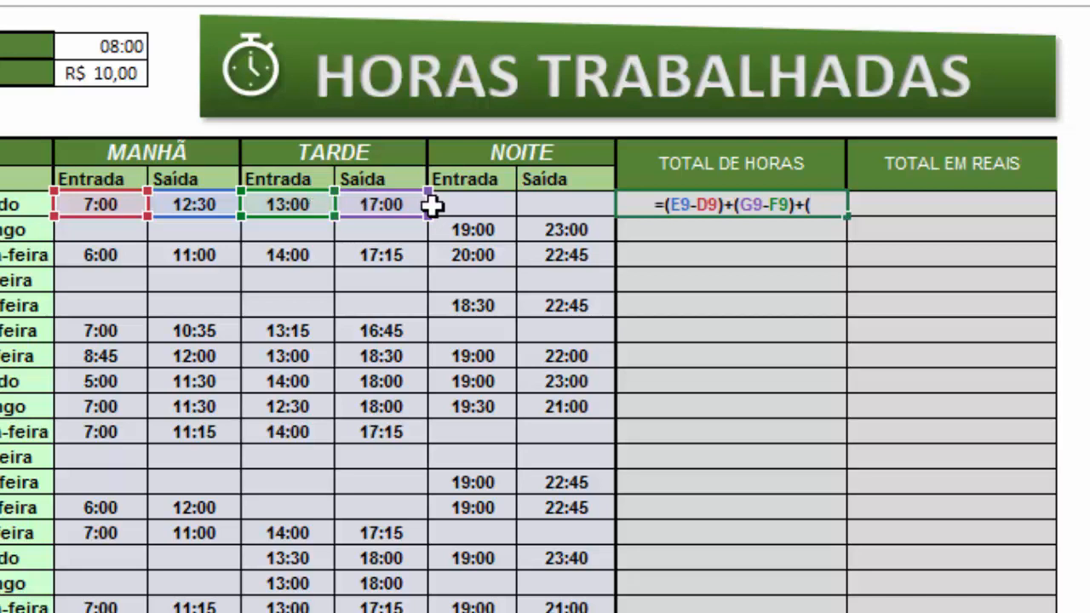
click(554, 210)
text(-)
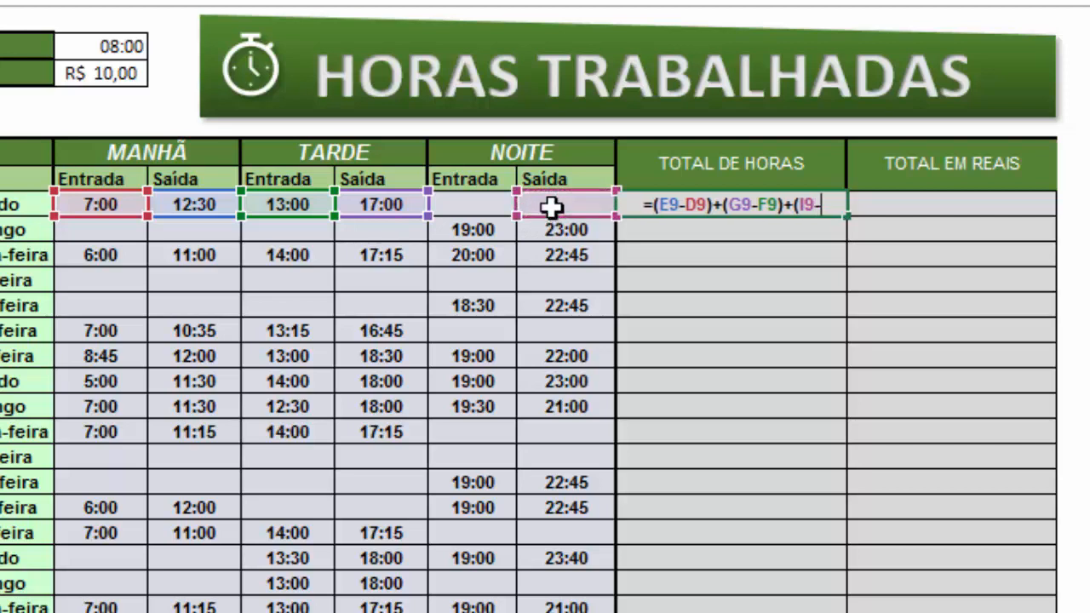
click(439, 202)
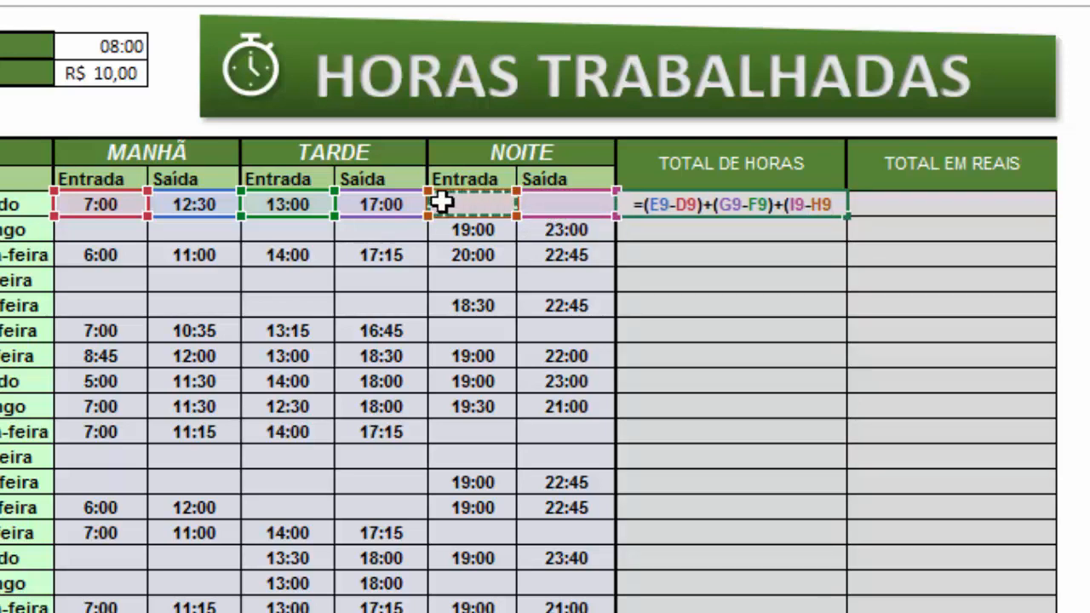
text())
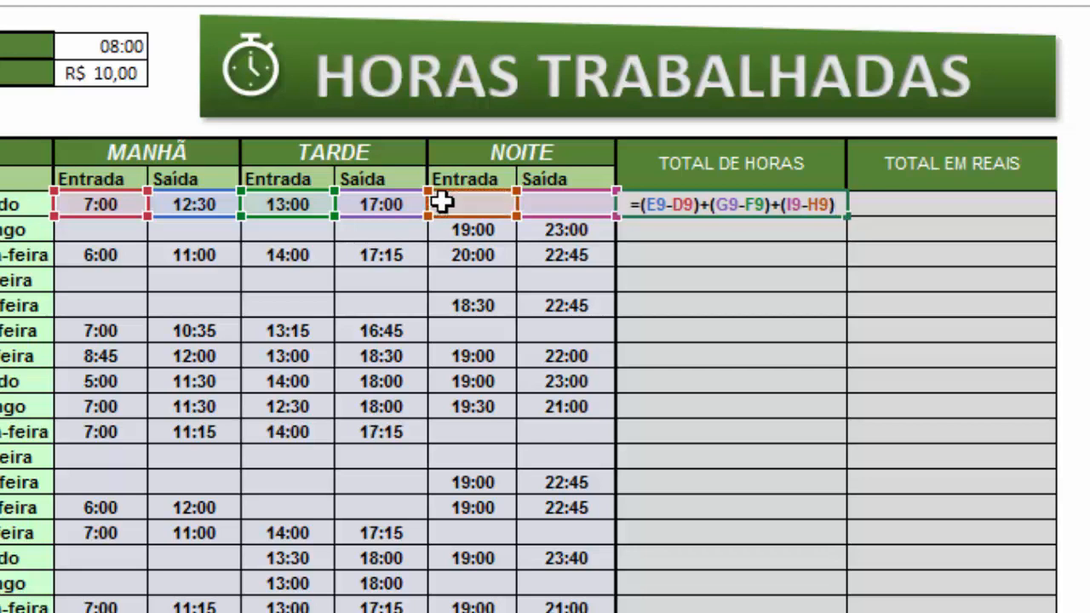
key(Return)
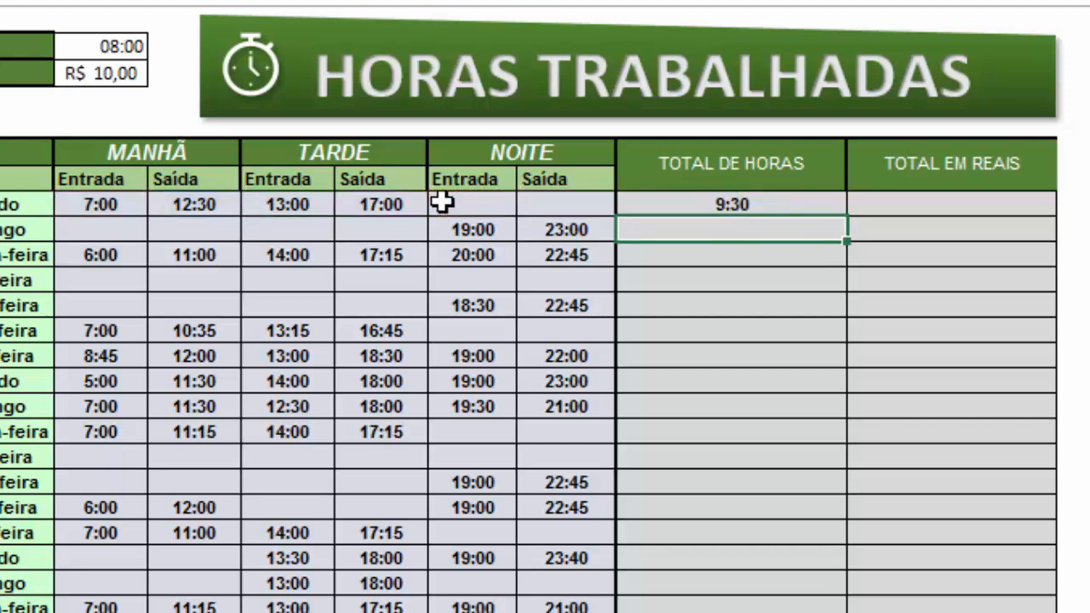
Fill the J9 total-hours formula down through row 34.
click(733, 207)
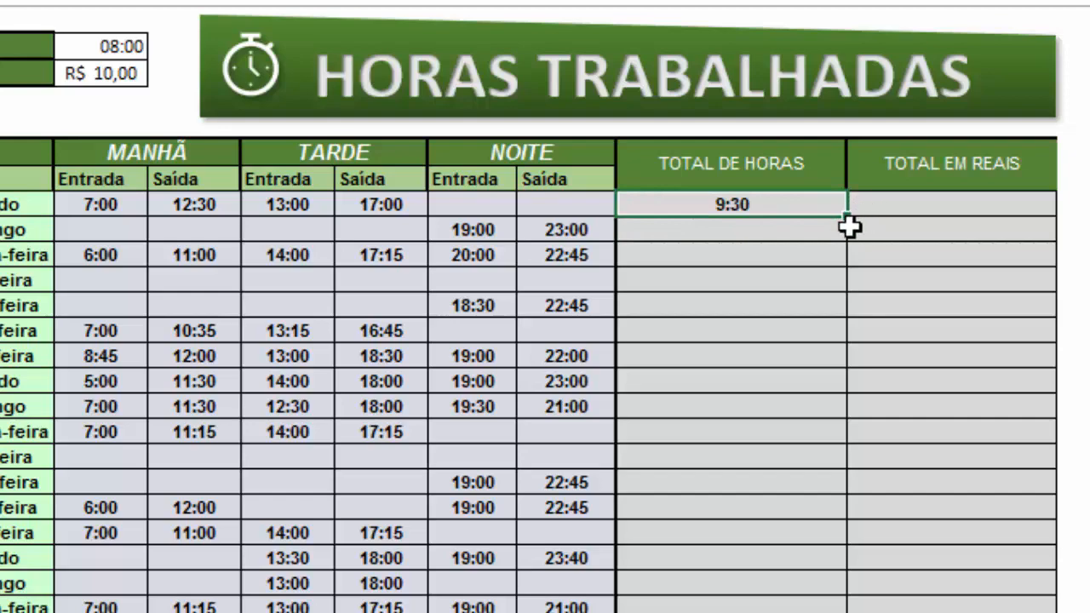
drag(846, 218, 847, 612)
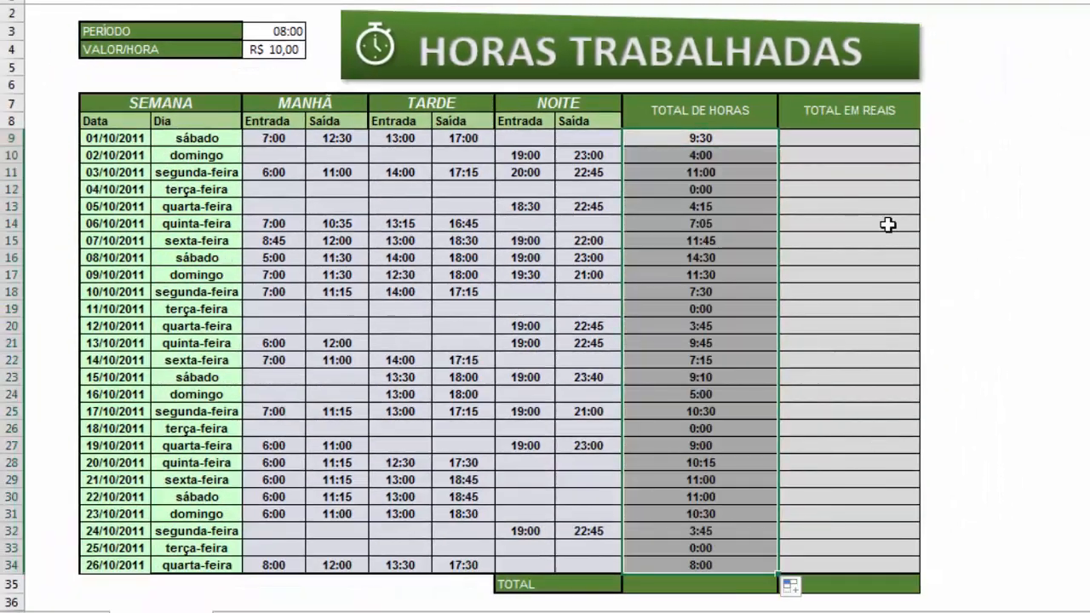
click(855, 149)
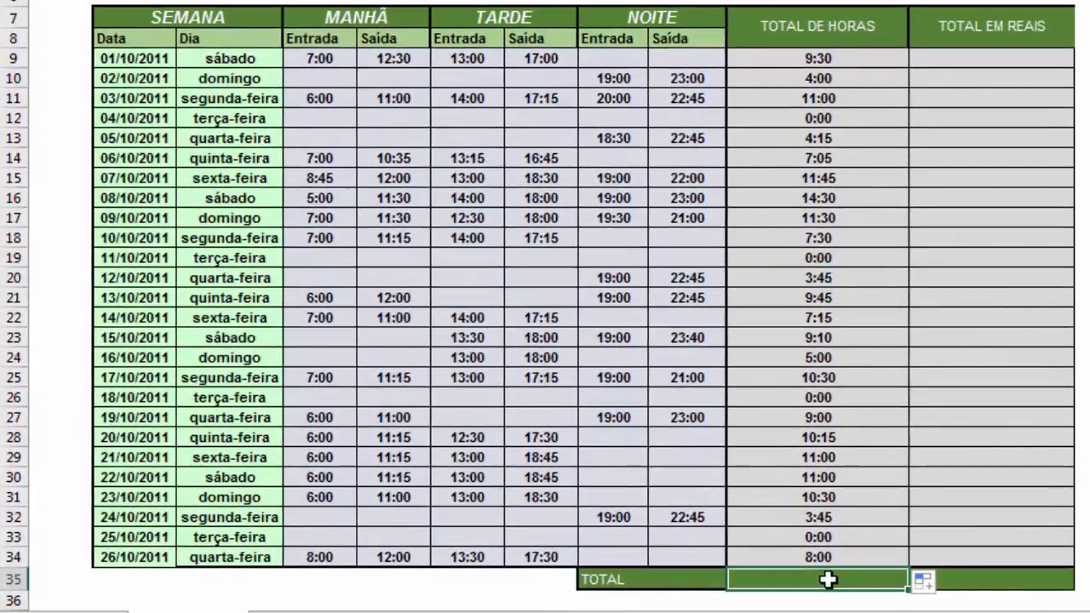
Sum the daily hours in the TOTAL row by entering =SOMA(J9:J34) in J35.
click(709, 585)
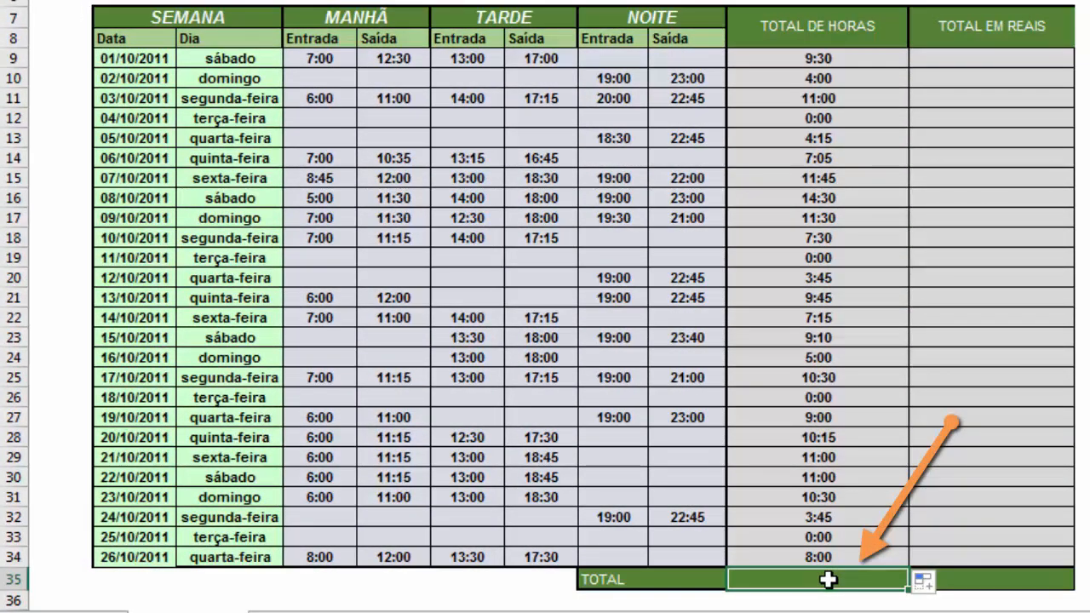
text(=SOM)
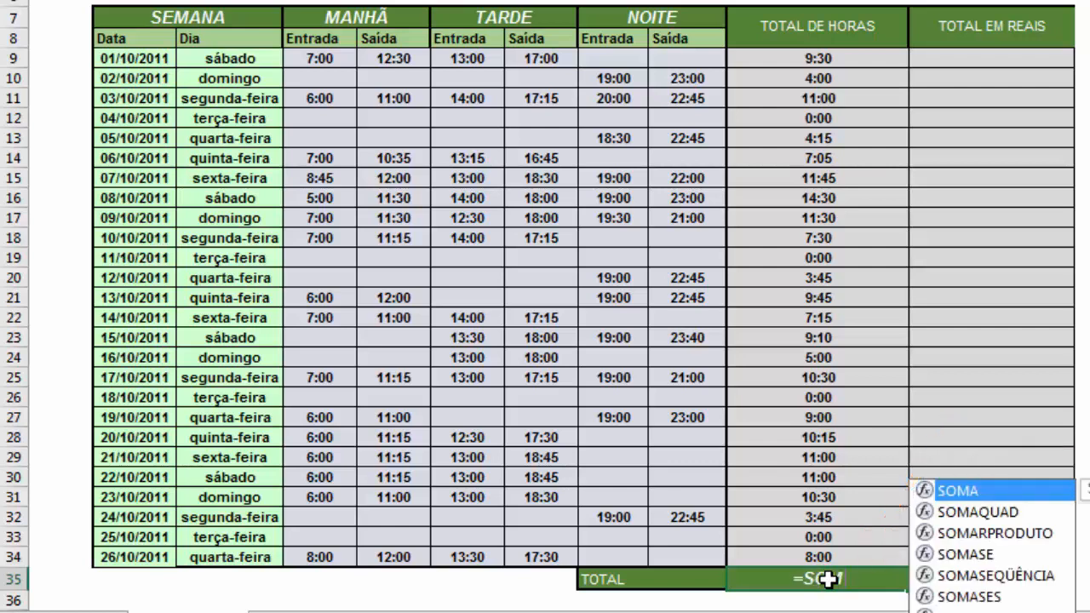
key(Tab)
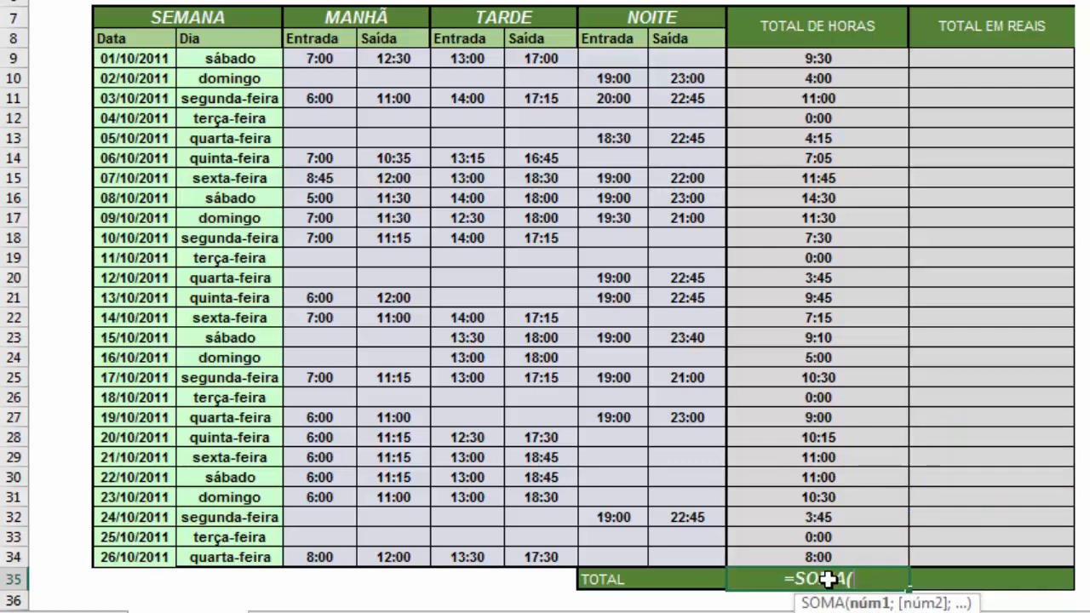
drag(867, 58, 794, 555)
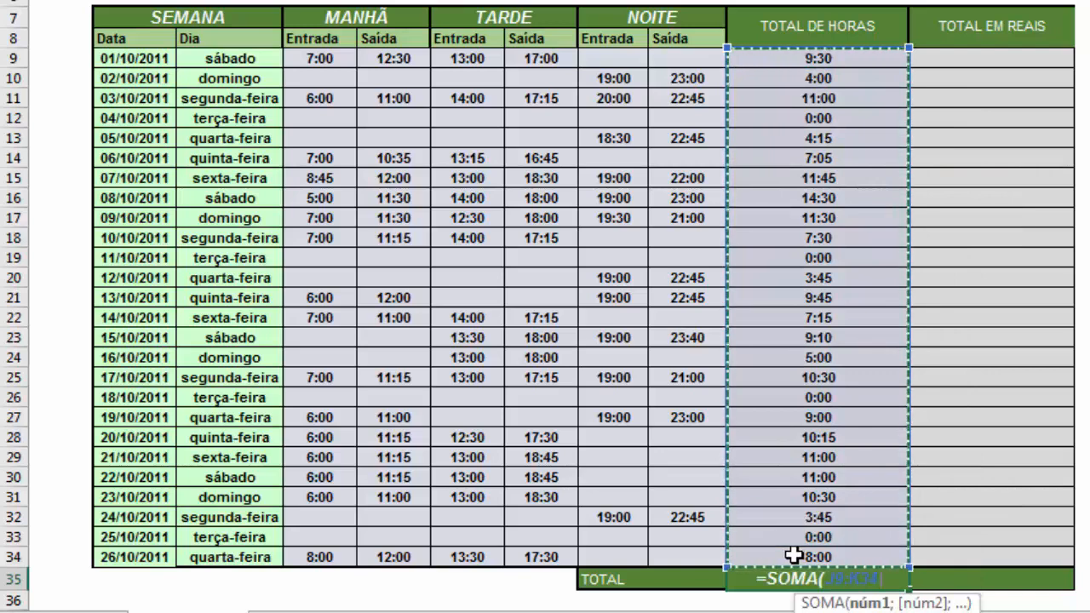
text())
key(Return)
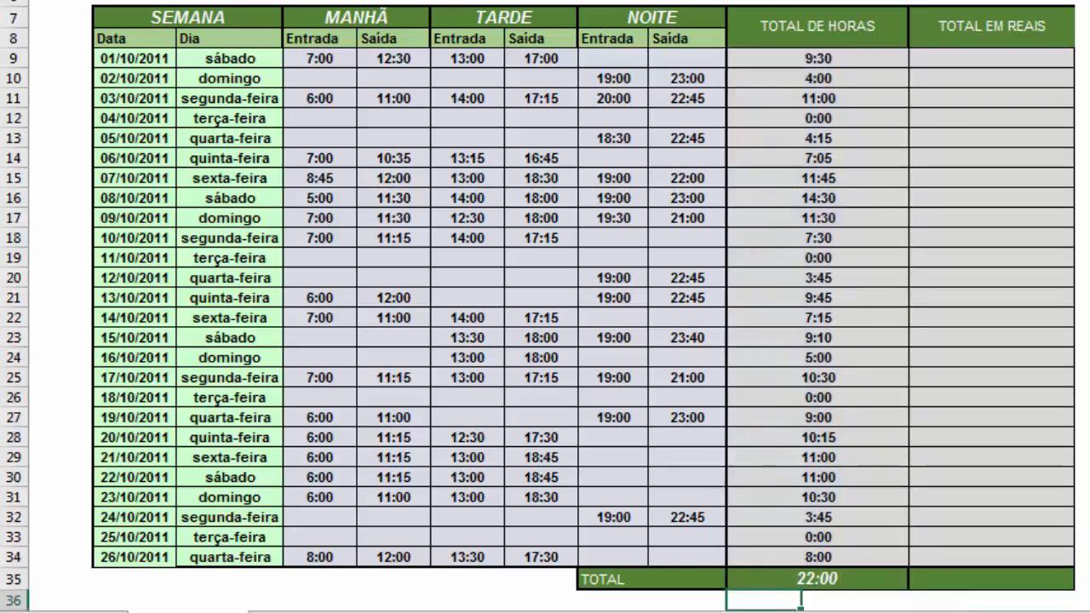
Format the total-hours cell J35 with the custom number format [hh]:mm.
click(862, 579)
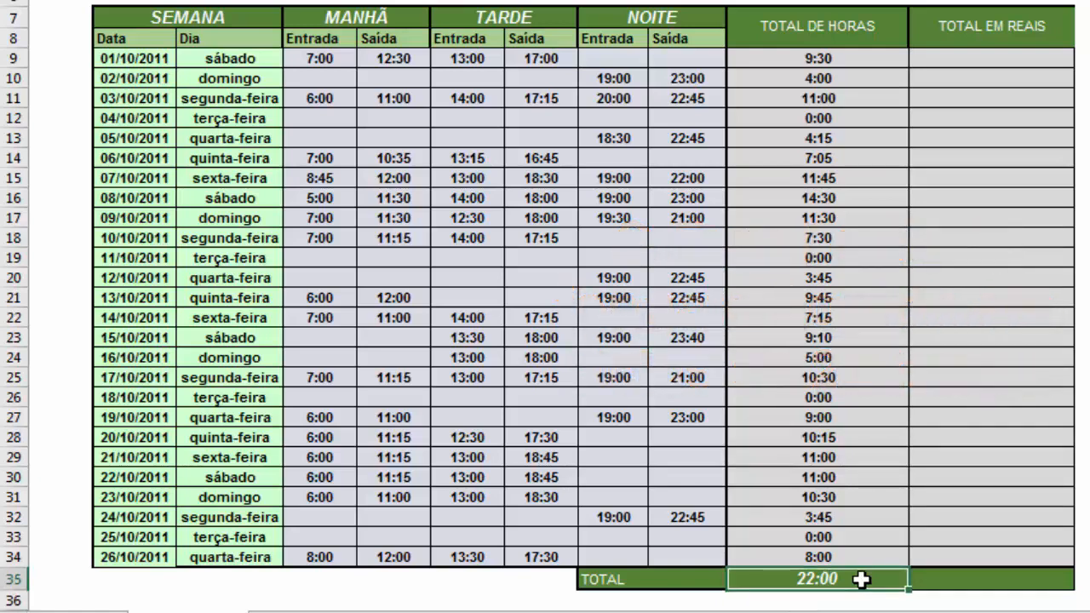
double_click(862, 579)
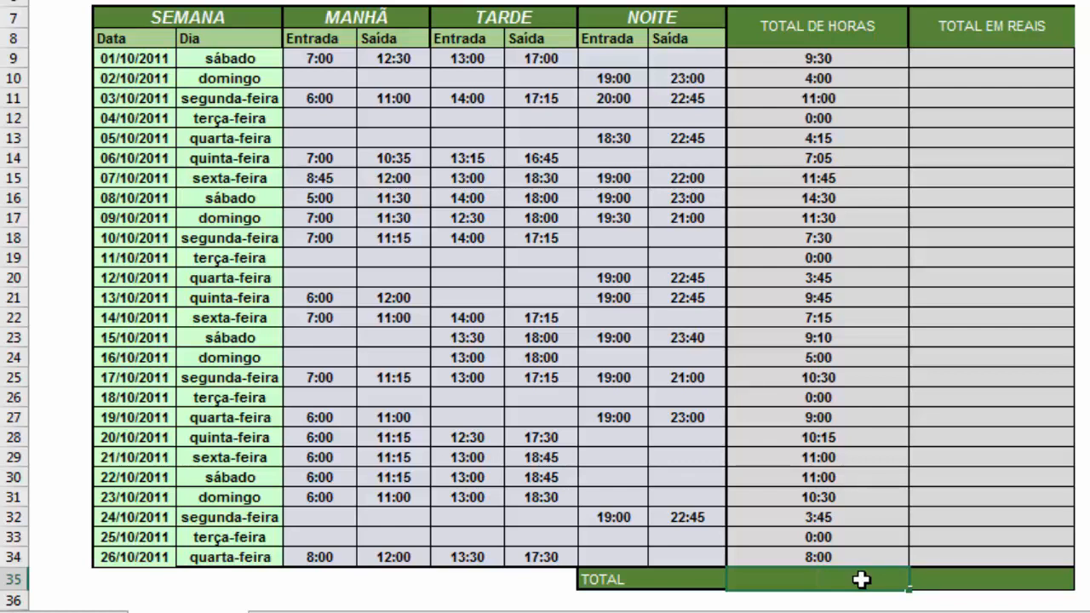
key(ctrl+1)
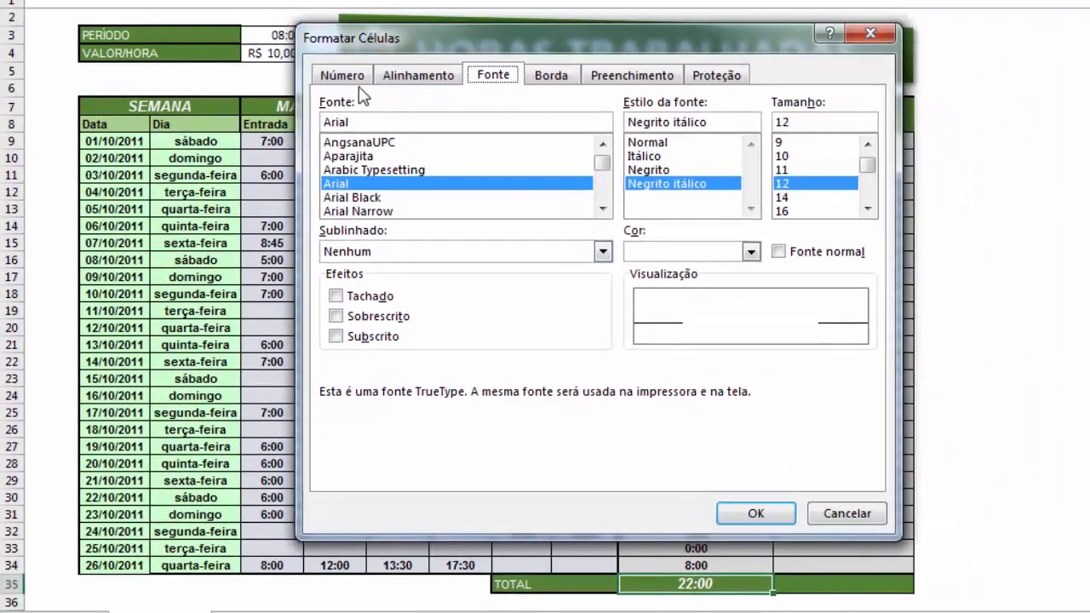
click(358, 49)
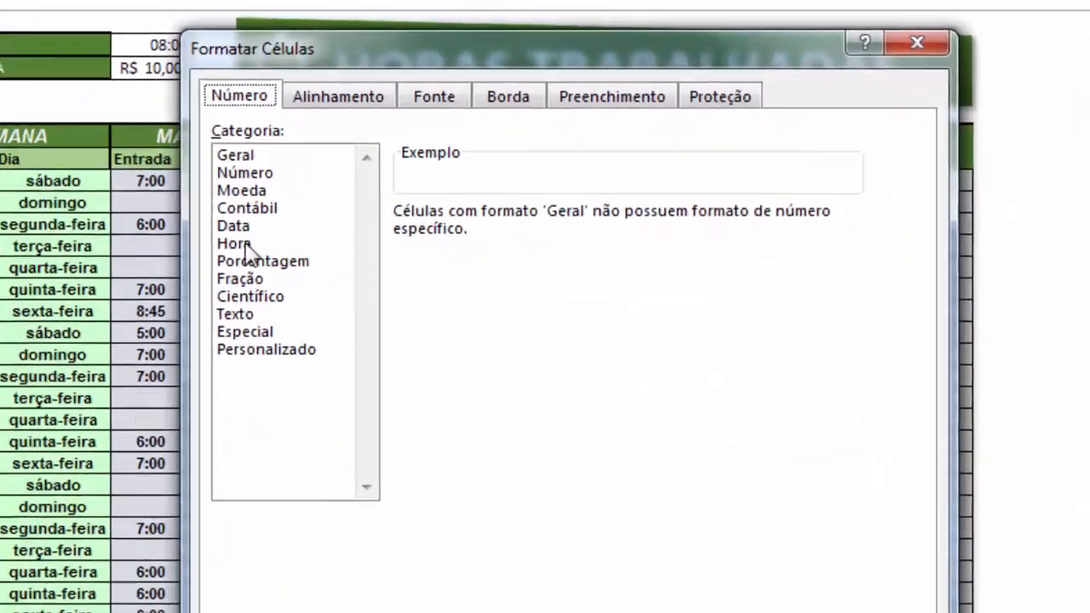
click(332, 196)
click(375, 397)
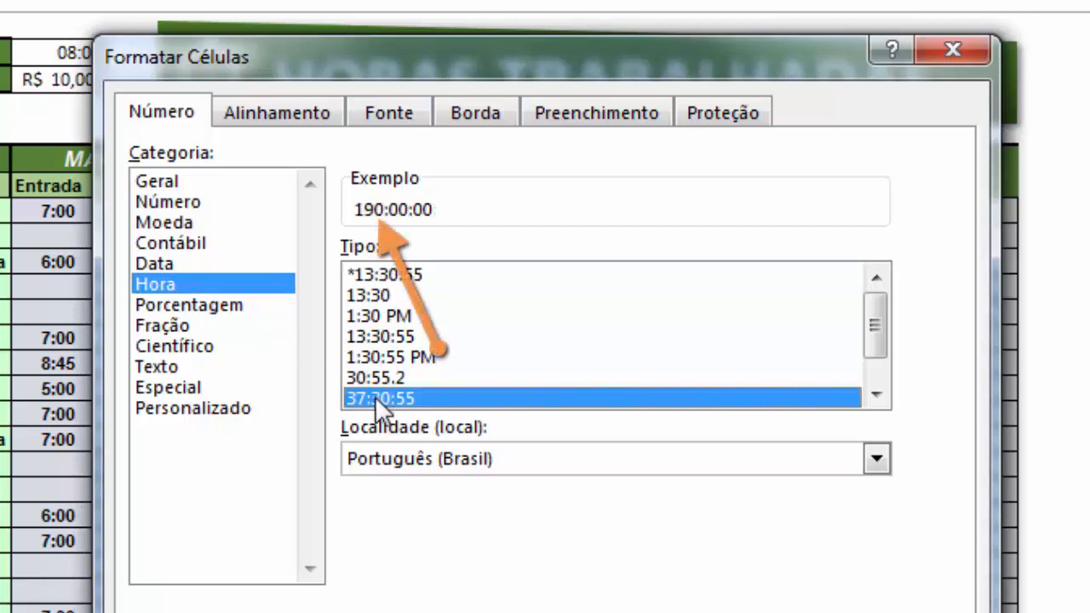
click(184, 407)
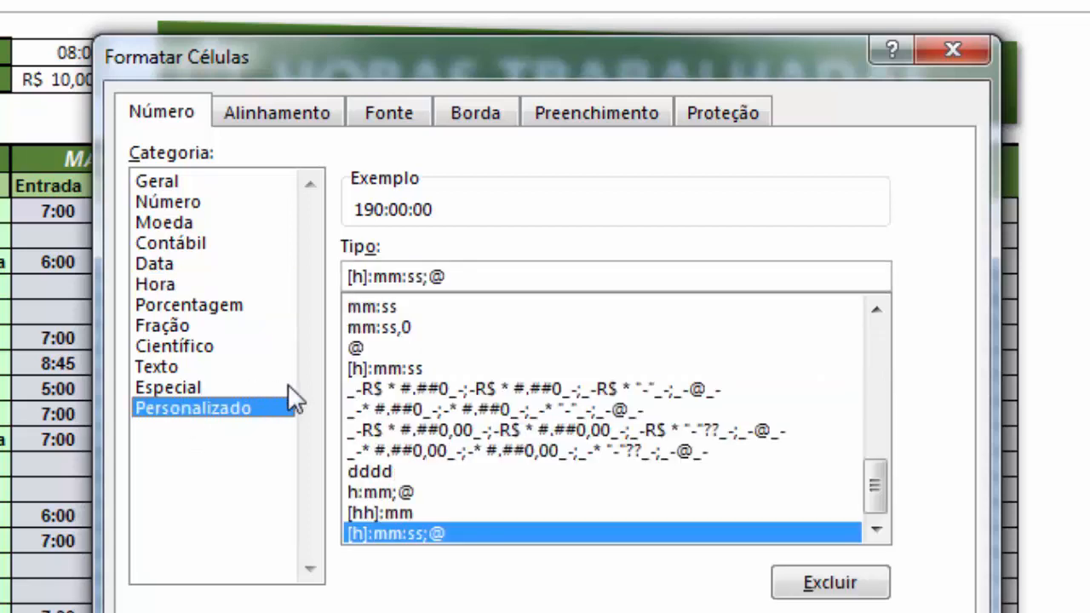
click(376, 512)
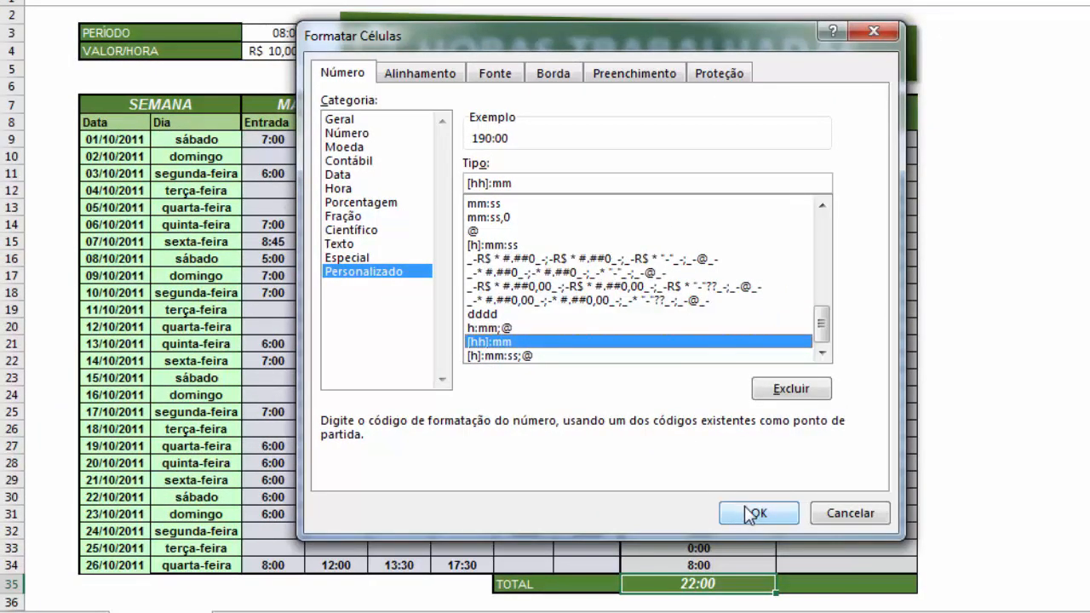
click(755, 513)
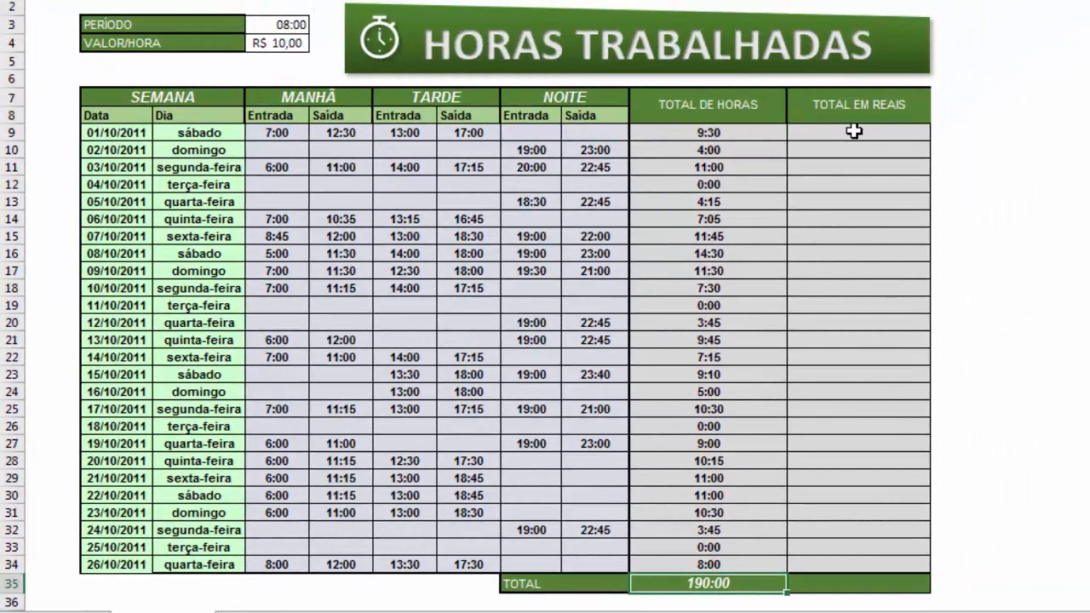
Calculate the first day's TOTAL EM REAIS by entering =J9*D4*24 in L9.
click(872, 85)
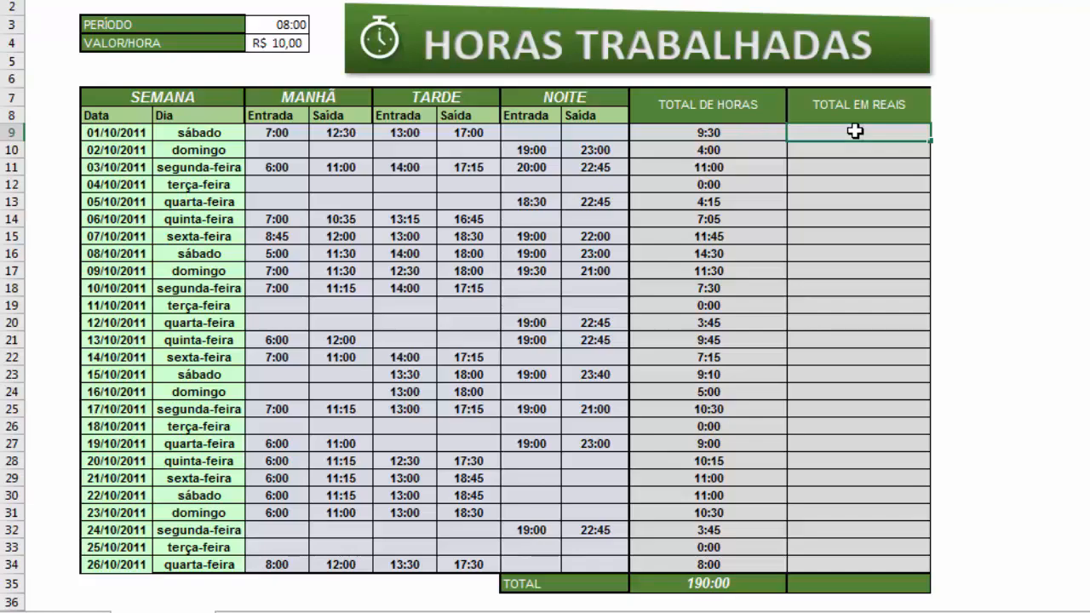
text(=)
click(766, 134)
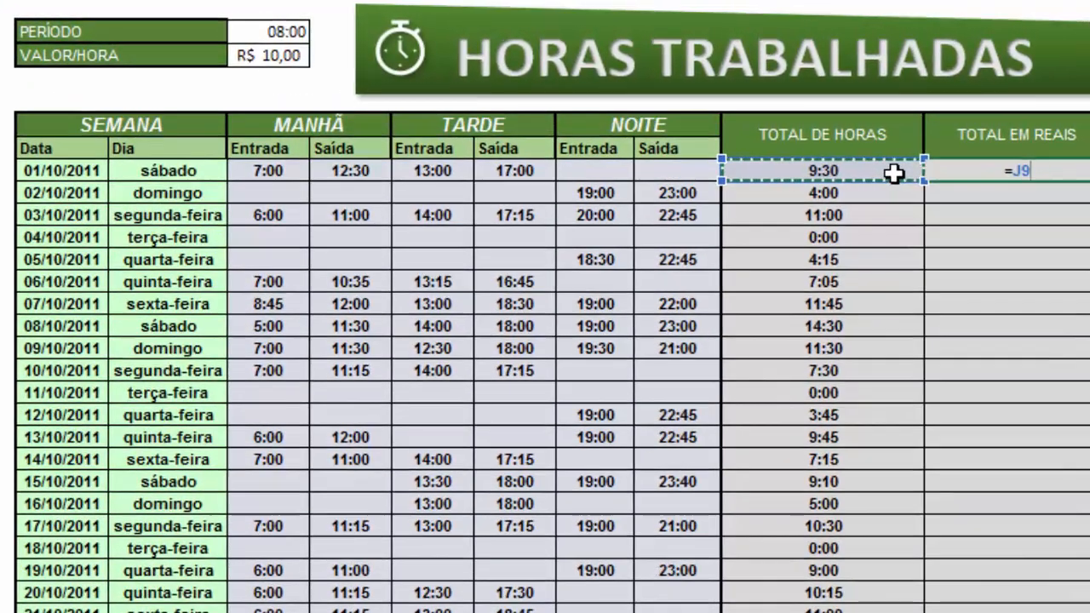
text(*)
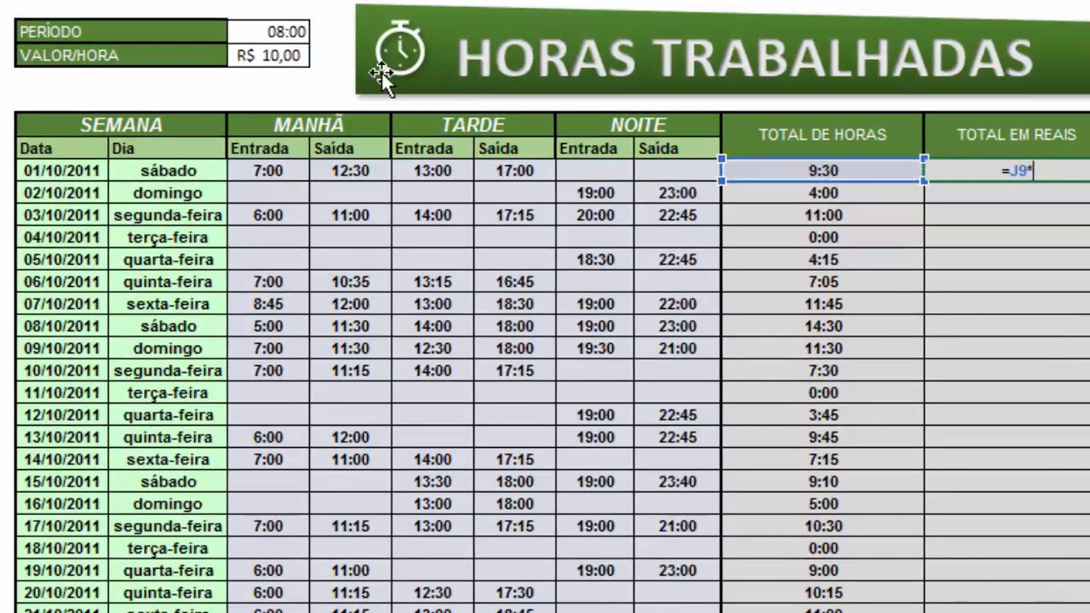
click(296, 53)
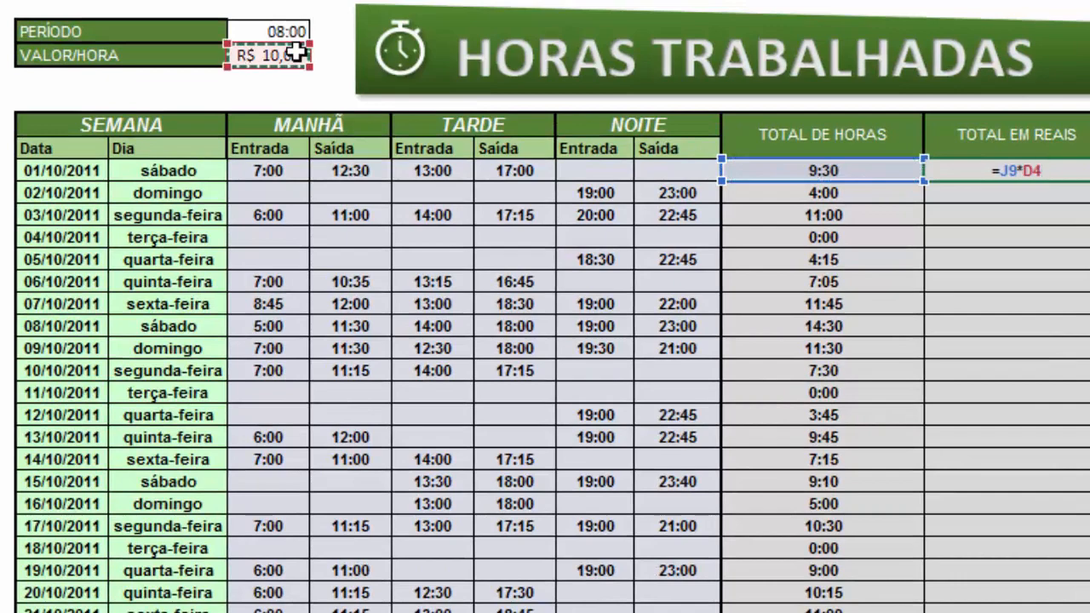
text(*24)
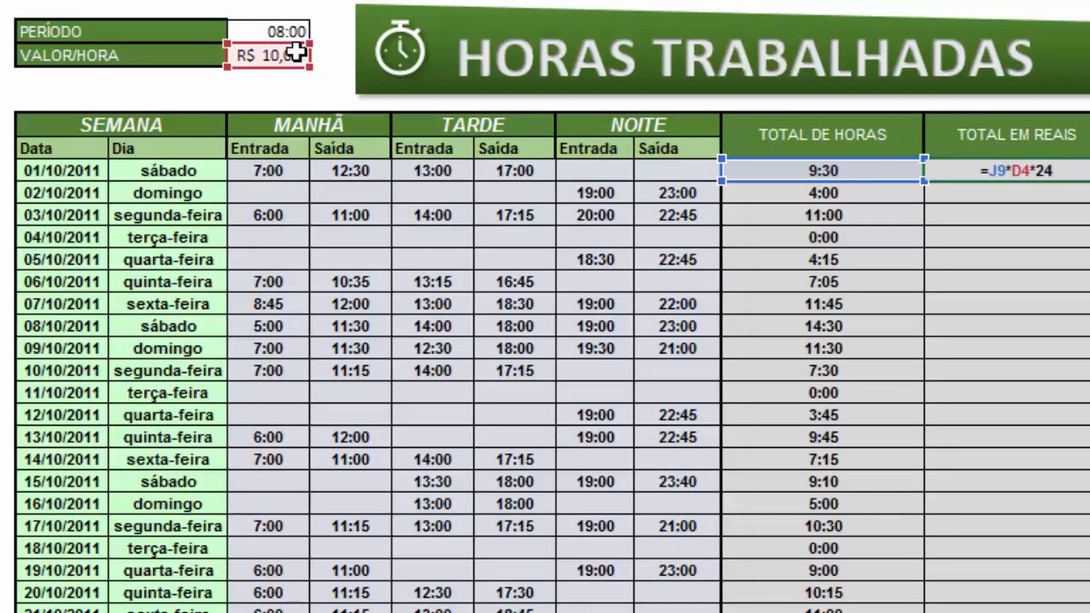
key(Return)
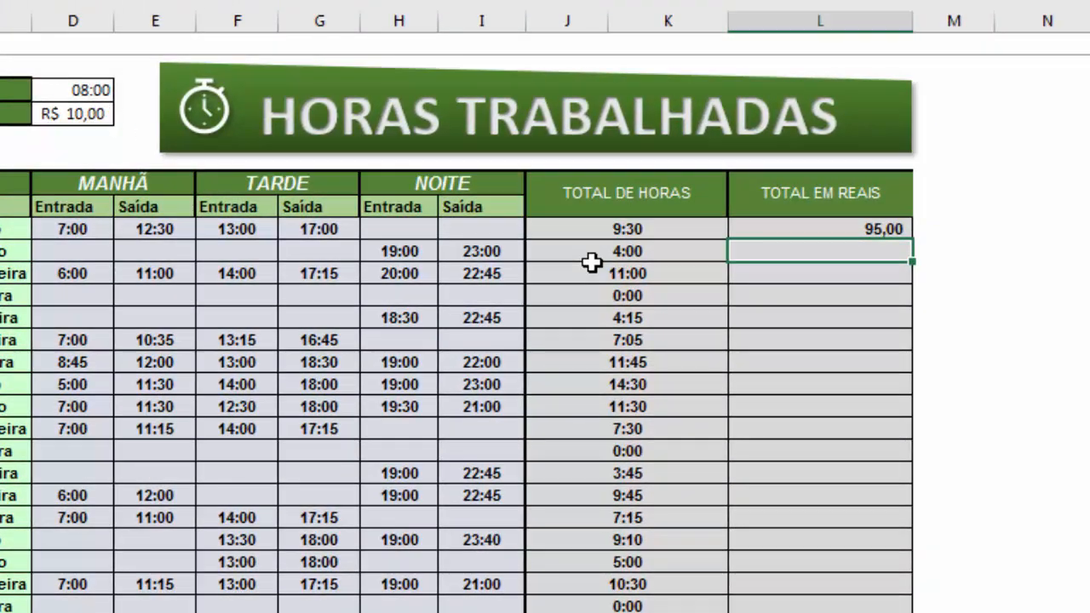
Make the hourly-rate reference in the L9 formula absolute, giving =J9*$D$4*24.
click(868, 235)
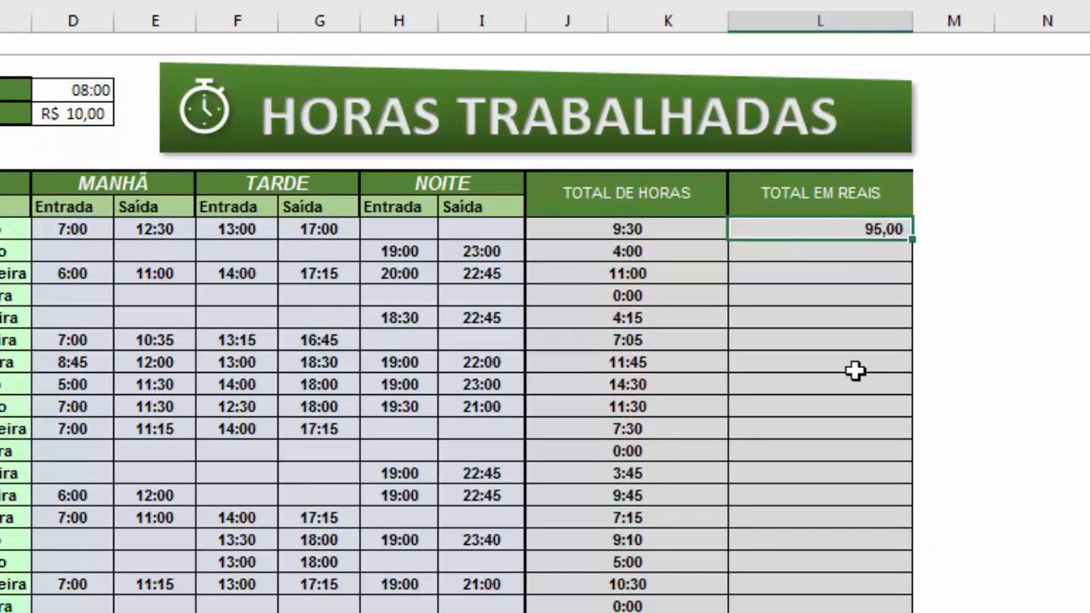
key(F2)
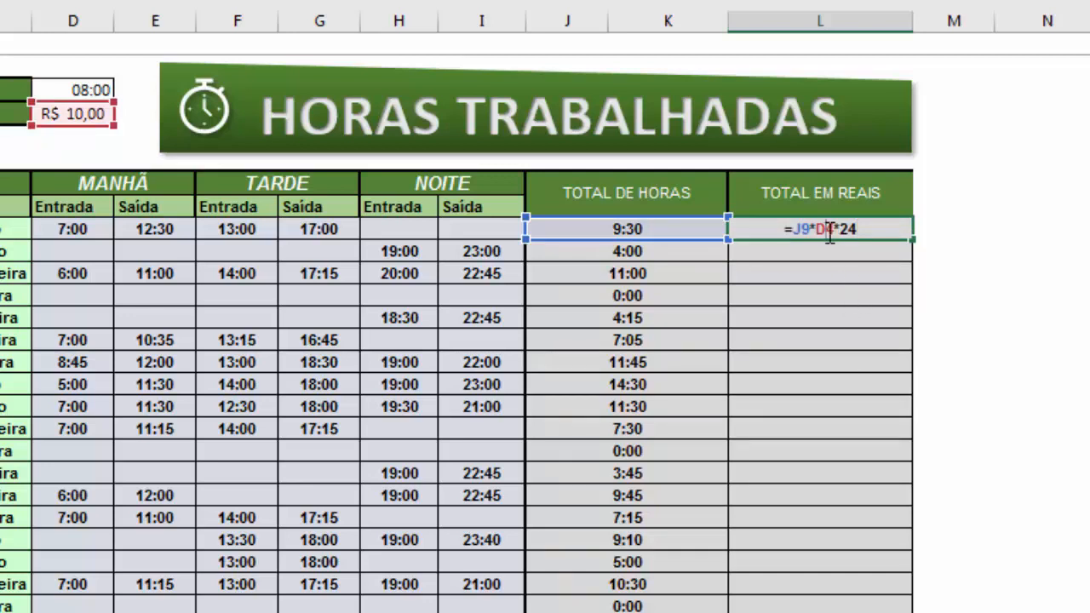
key(F4)
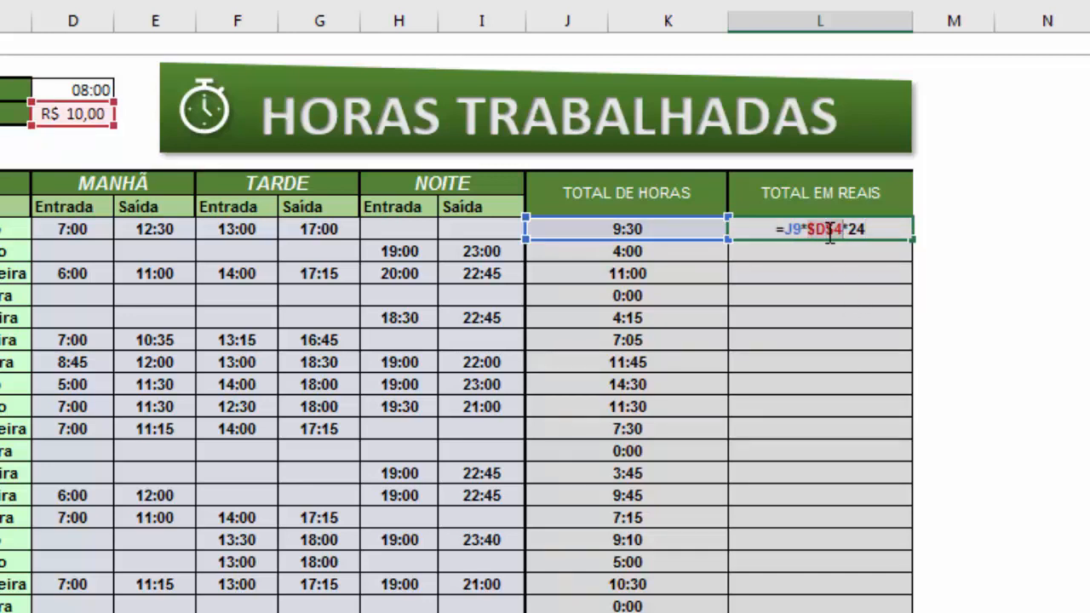
key(Return)
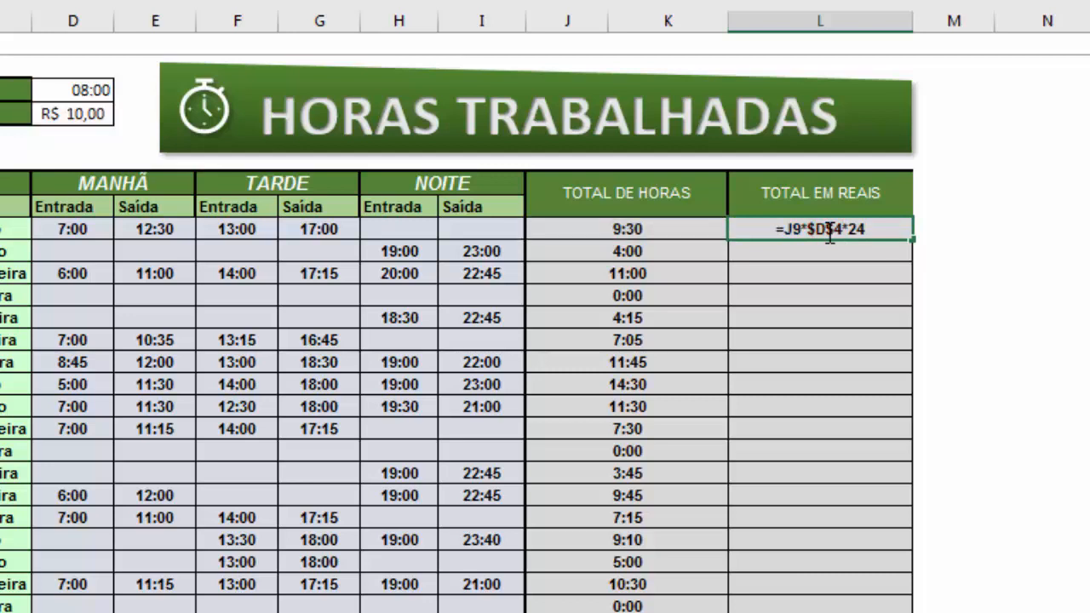
Fill the L9 pay formula down the TOTAL EM REAIS column through row 34.
click(831, 232)
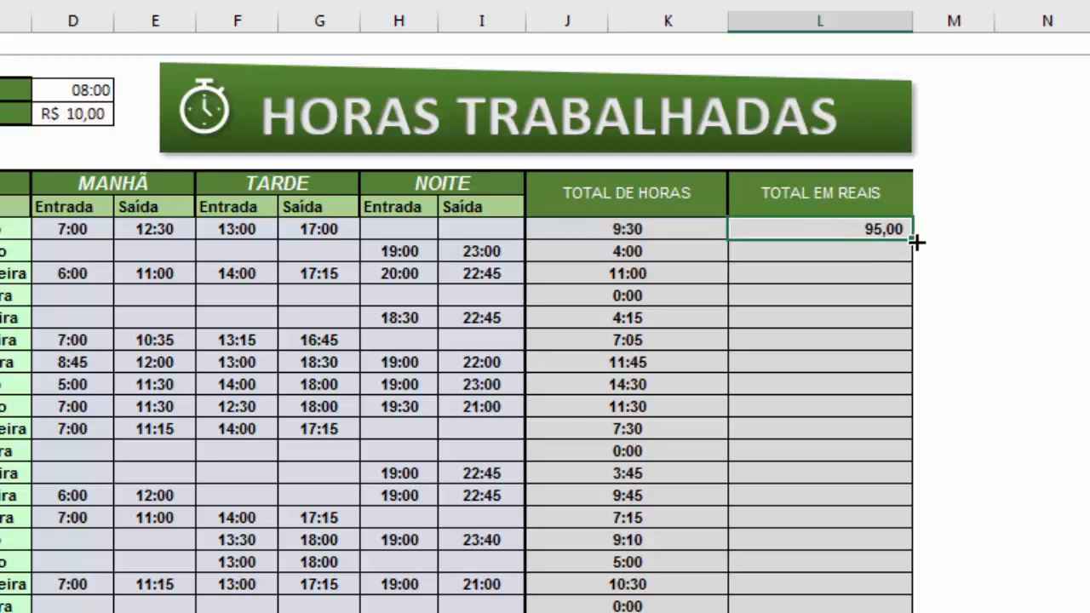
drag(910, 237, 911, 612)
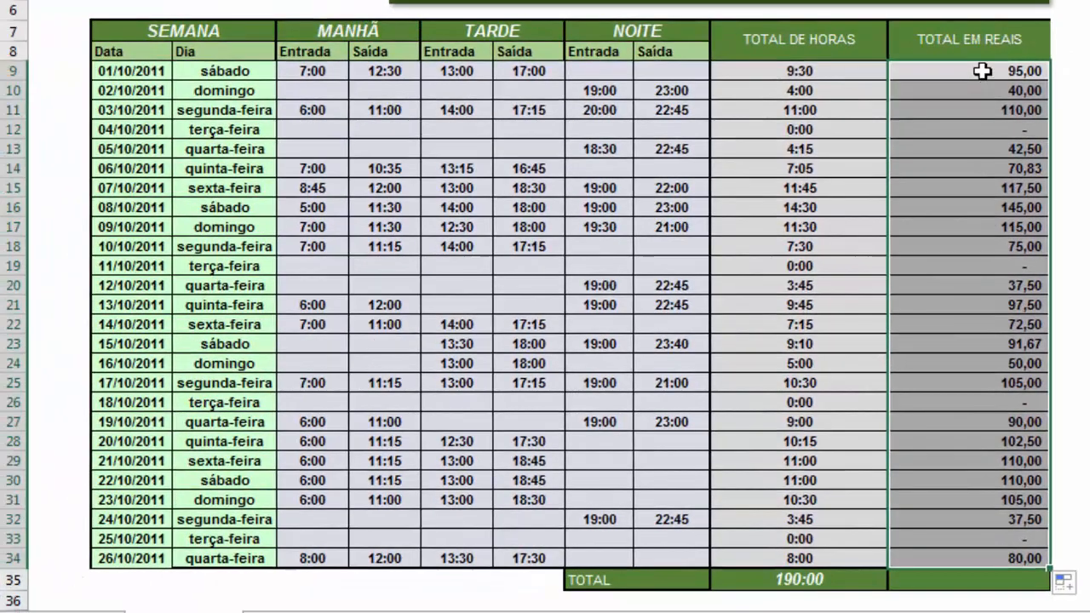
click(836, 230)
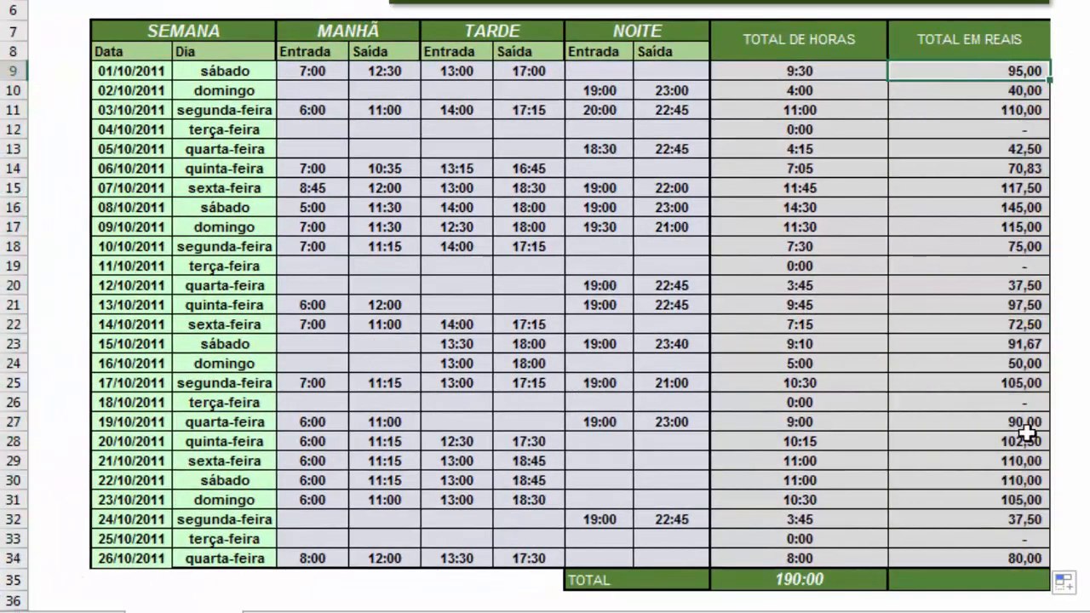
Sum the daily pay in the TOTAL row by entering a SOMA of L9:L34 in L35.
click(981, 579)
text(=S)
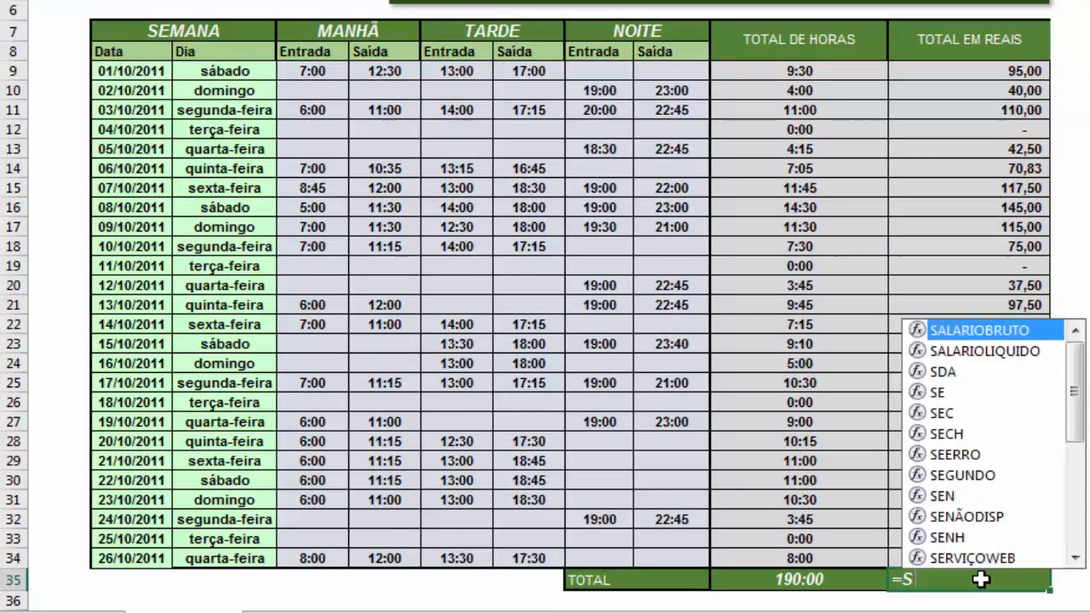
text(O)
key(Tab)
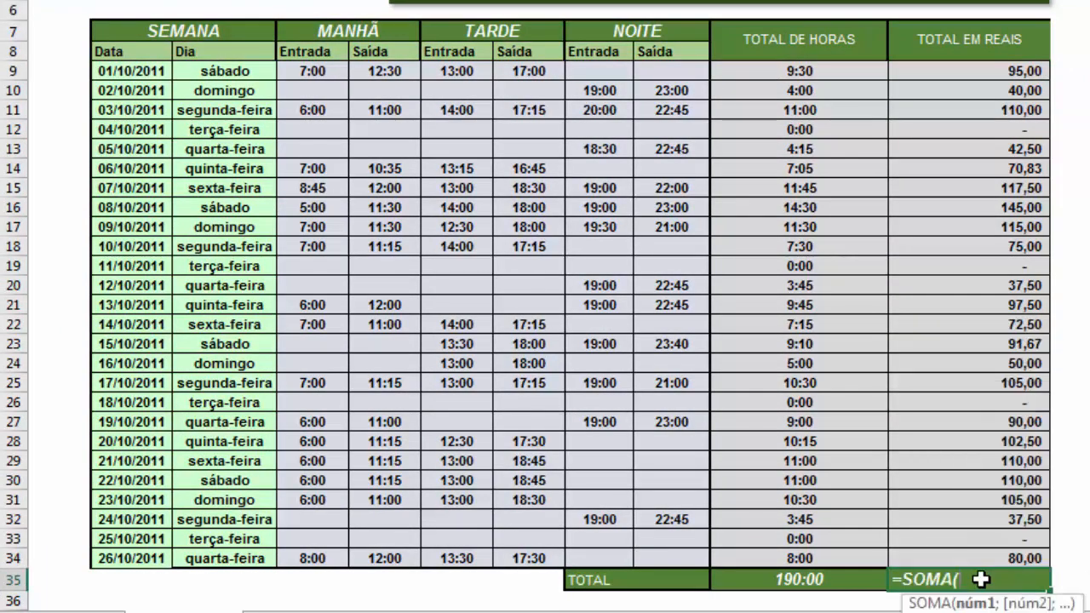
drag(946, 78, 961, 552)
key(Return)
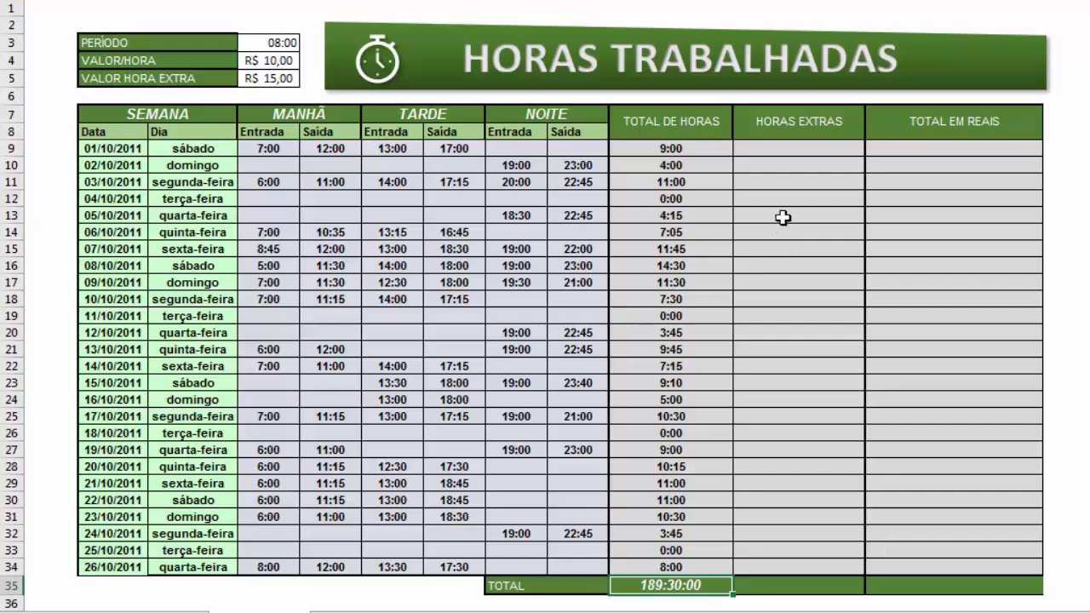
In the timesheet with HORAS EXTRAS, replace the VALOR HORA EXTRA value in D5 with the formula =D4*(1+50%).
click(779, 150)
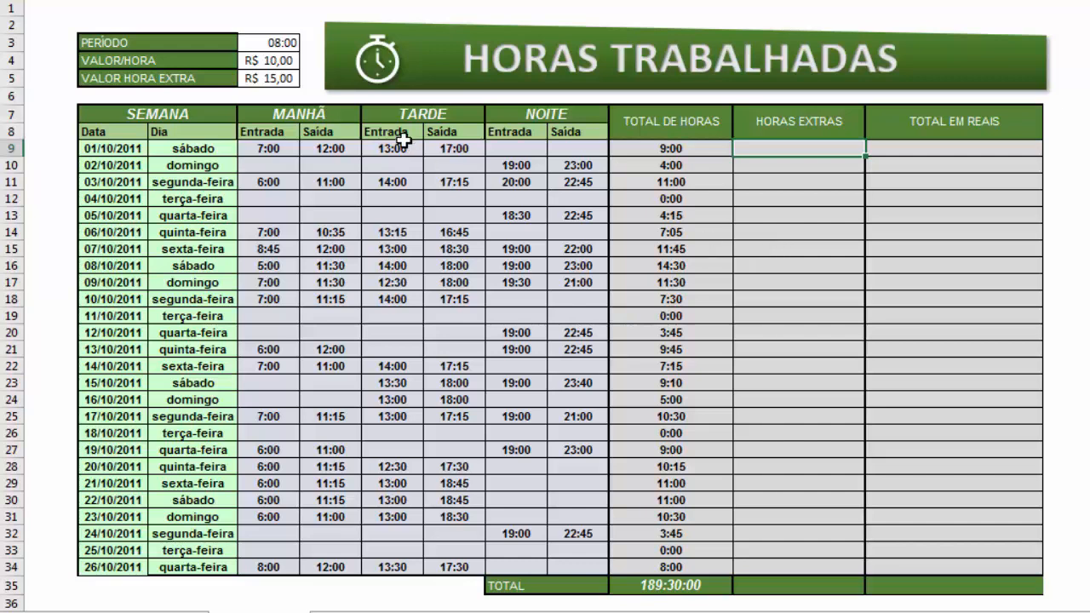
click(280, 80)
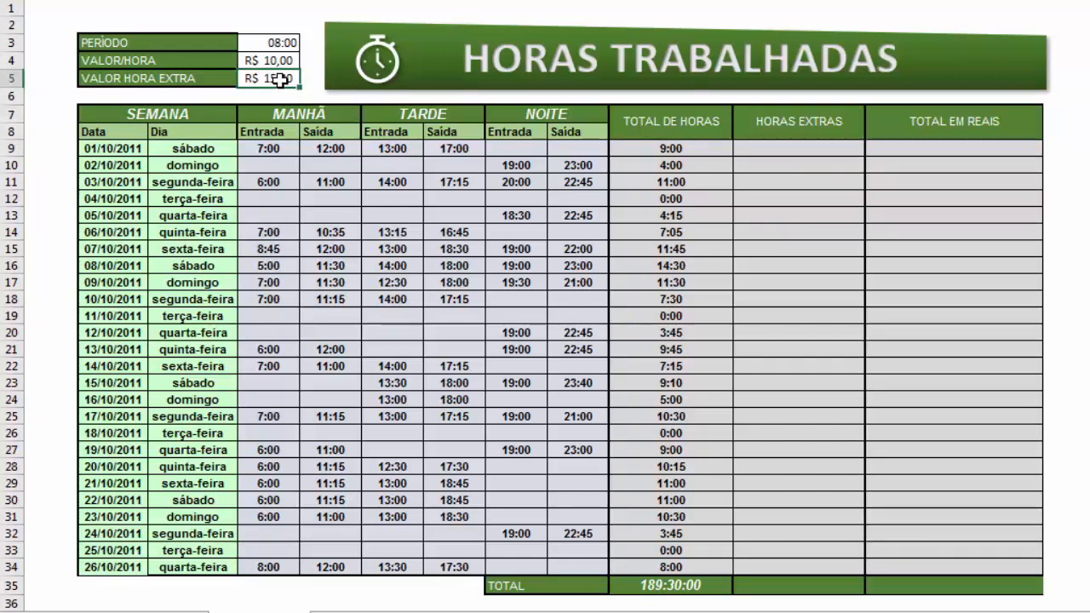
key(Delete)
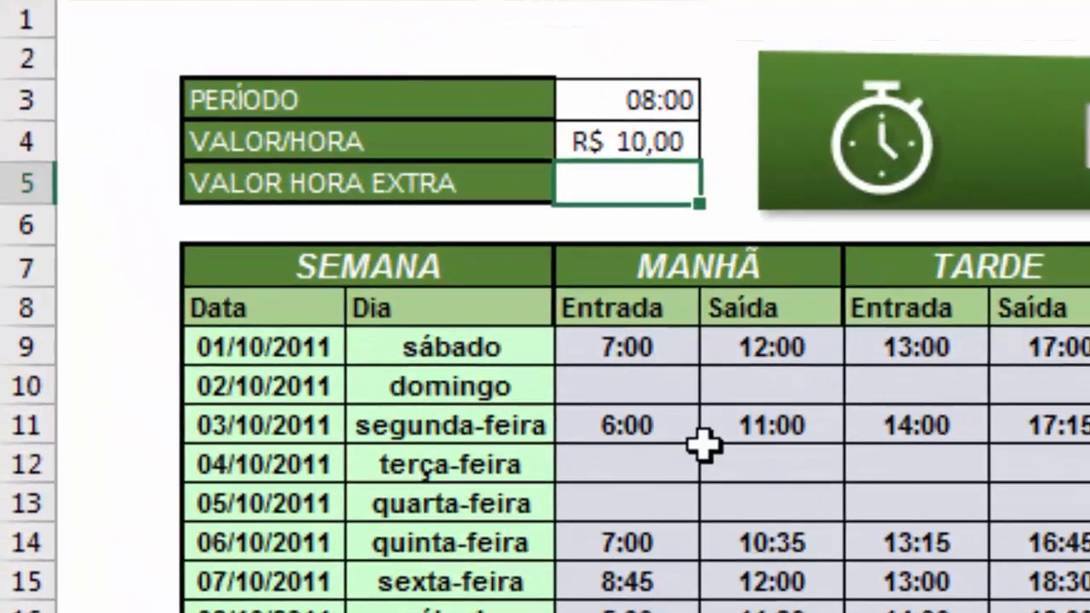
text(=)
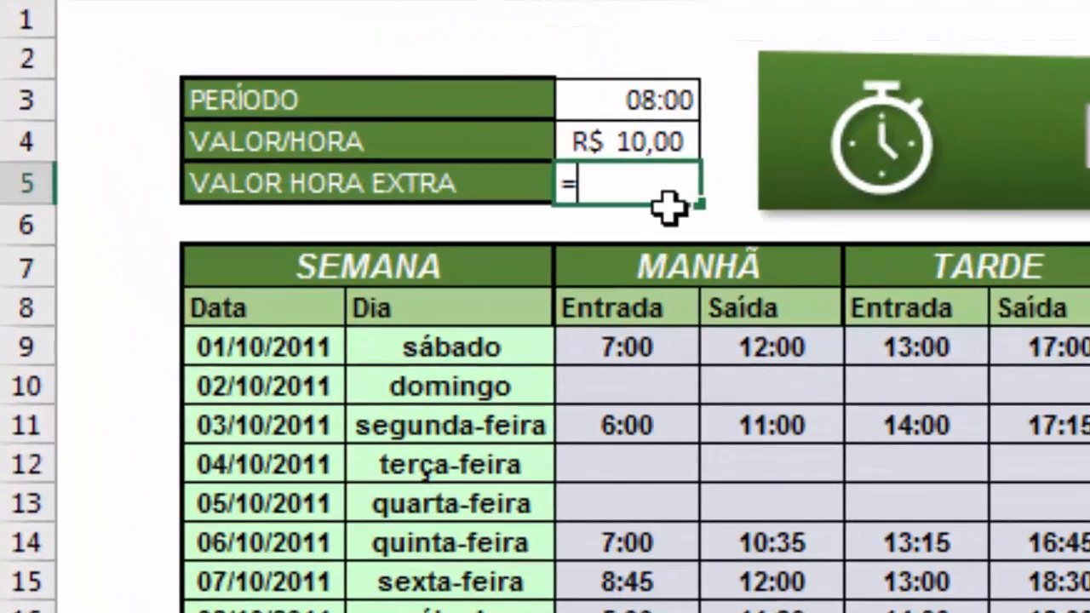
click(673, 147)
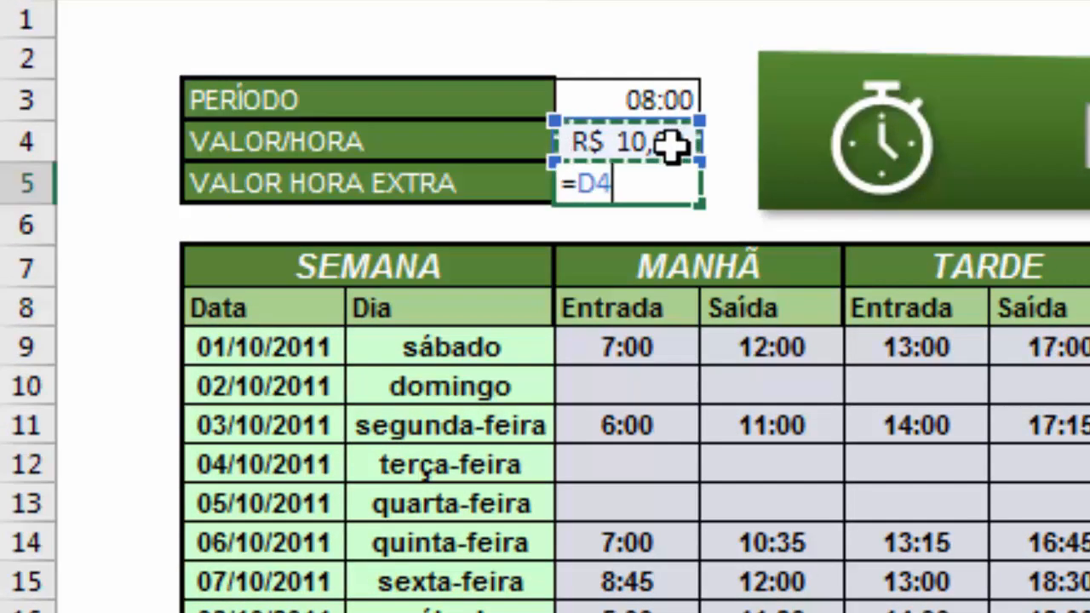
text(*()
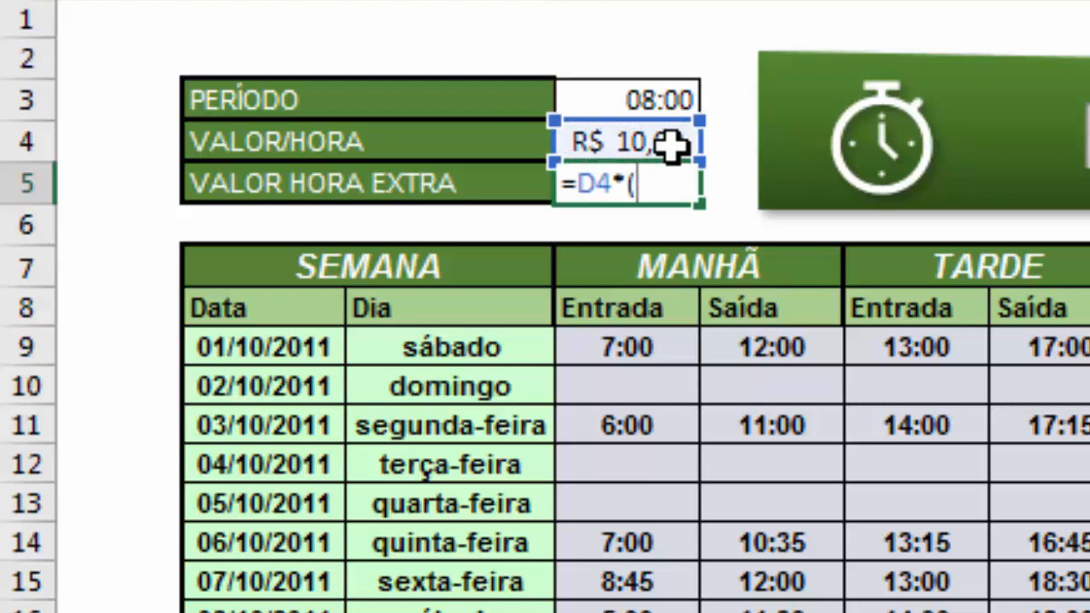
text(1+5)
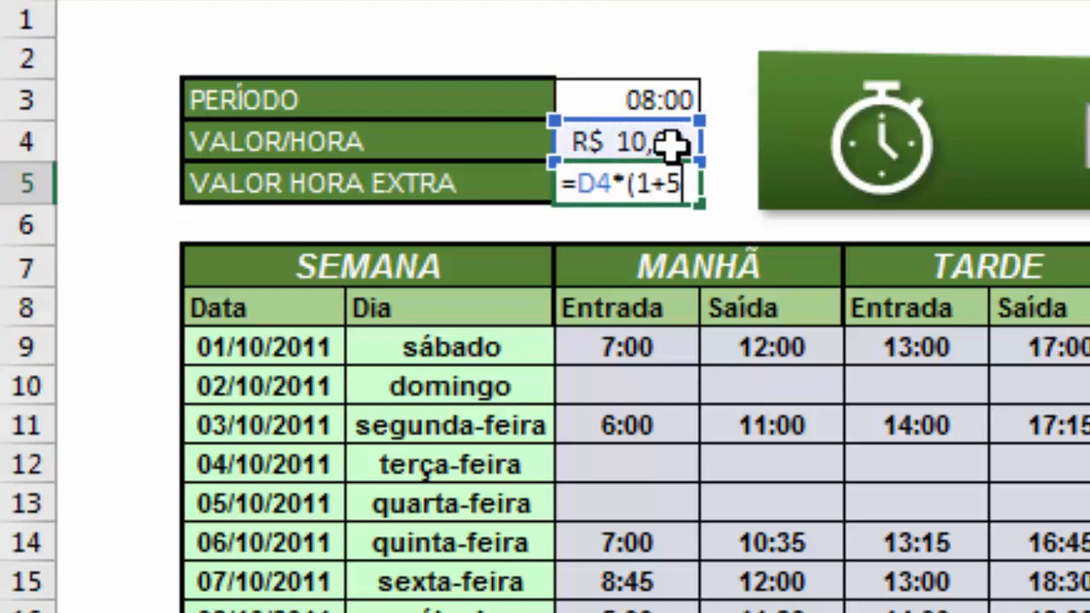
text(0%)
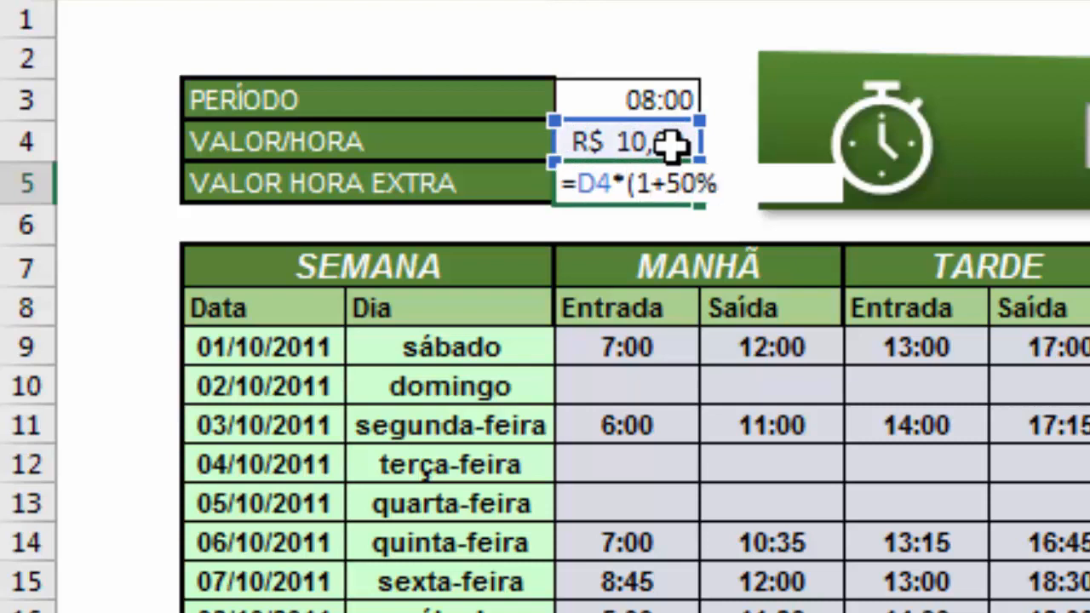
text())
key(Return)
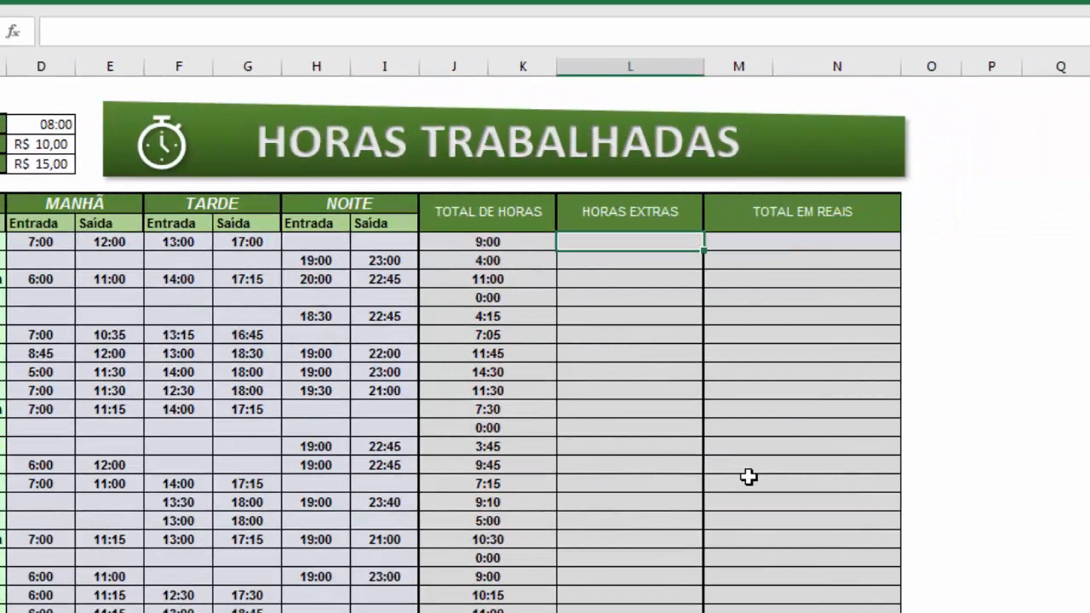
Enter the overtime formula =SE(J9>D3;J9-D3;"") in L9, keeping D3 fixed, and fill it down the HORAS EXTRAS column through row 34.
text(=)
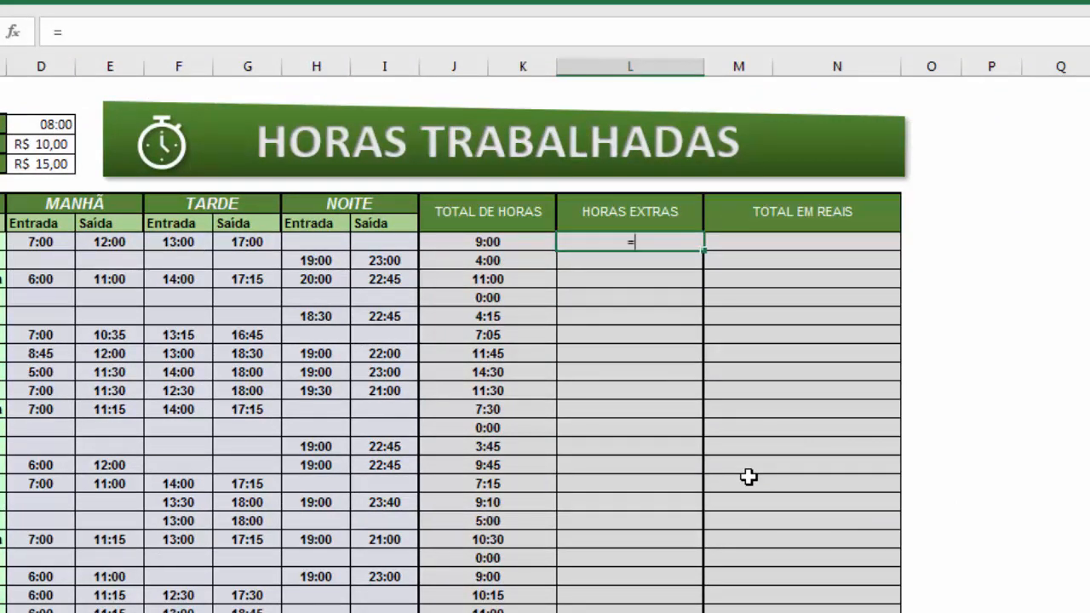
text(SE()
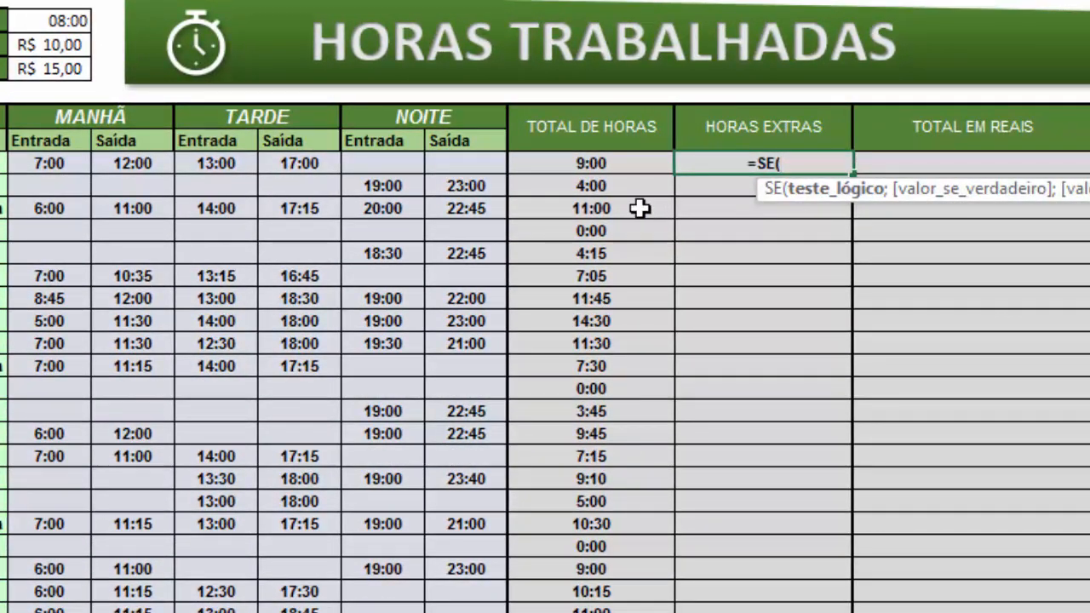
click(604, 185)
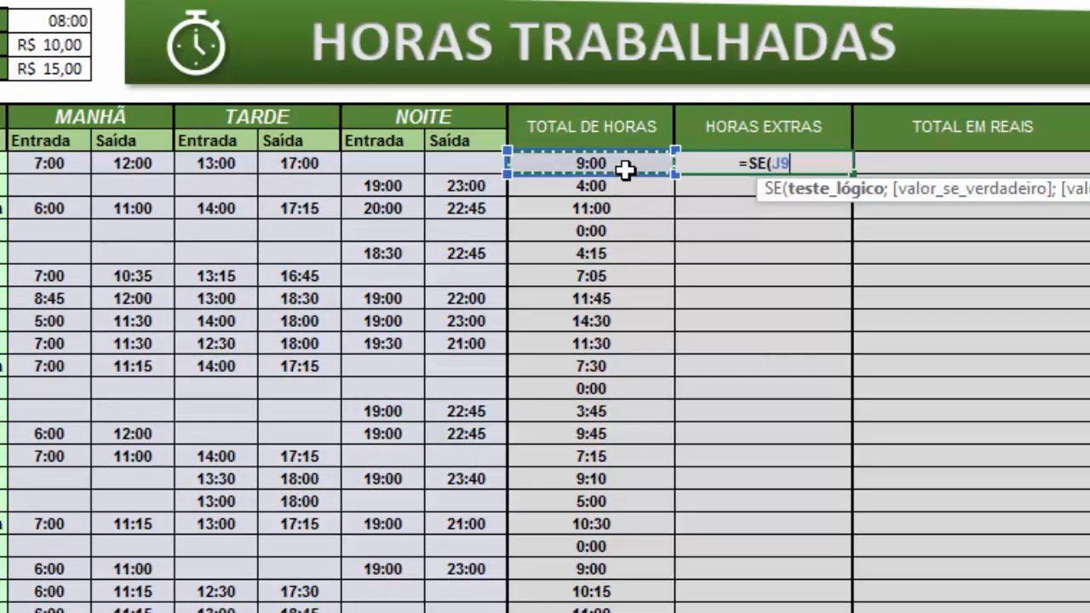
text(>)
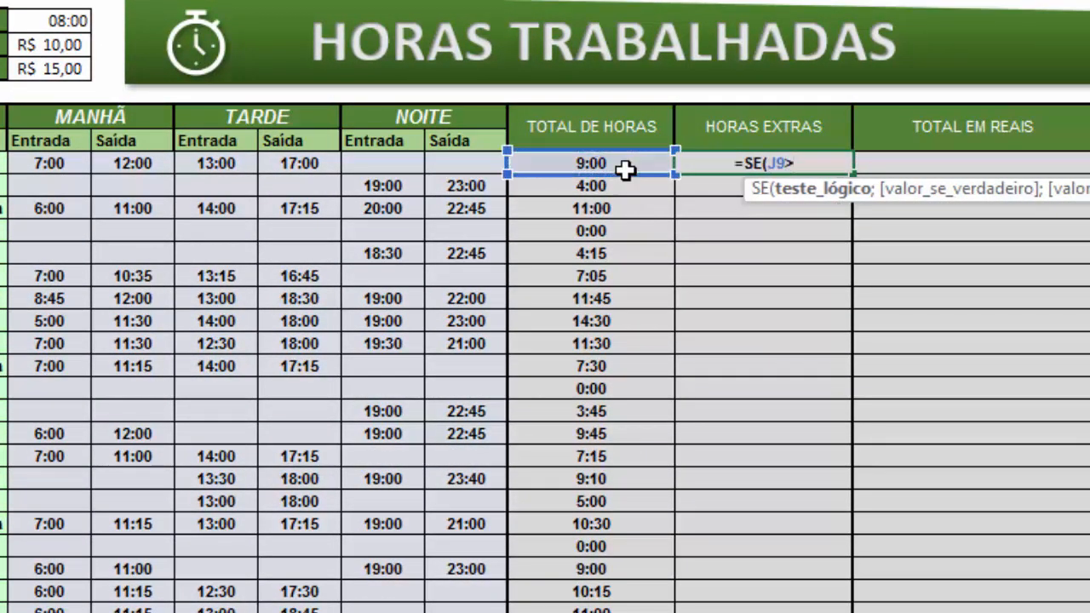
click(75, 19)
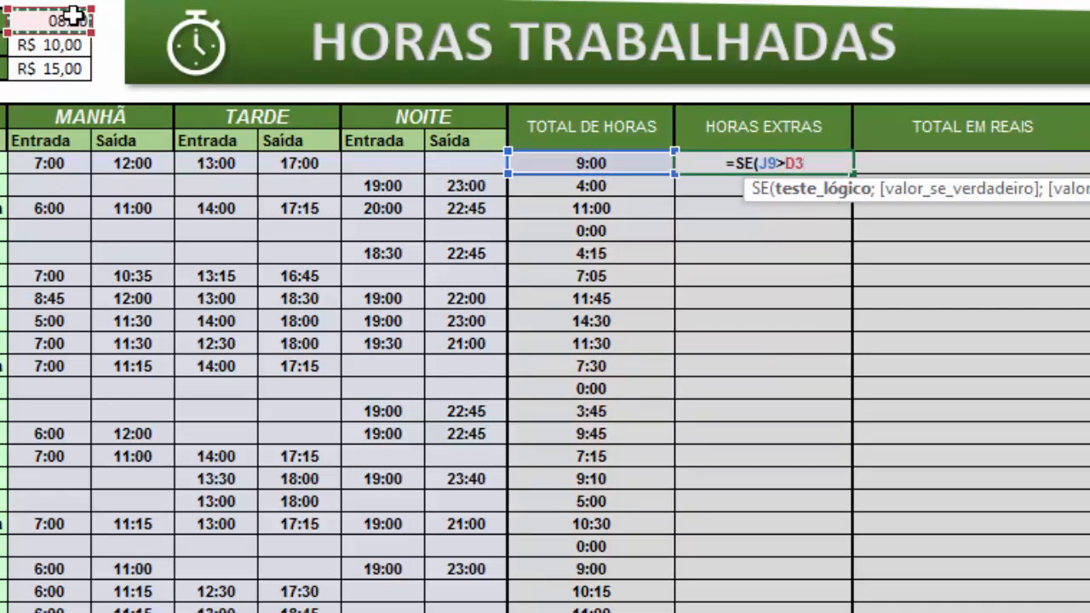
text(;)
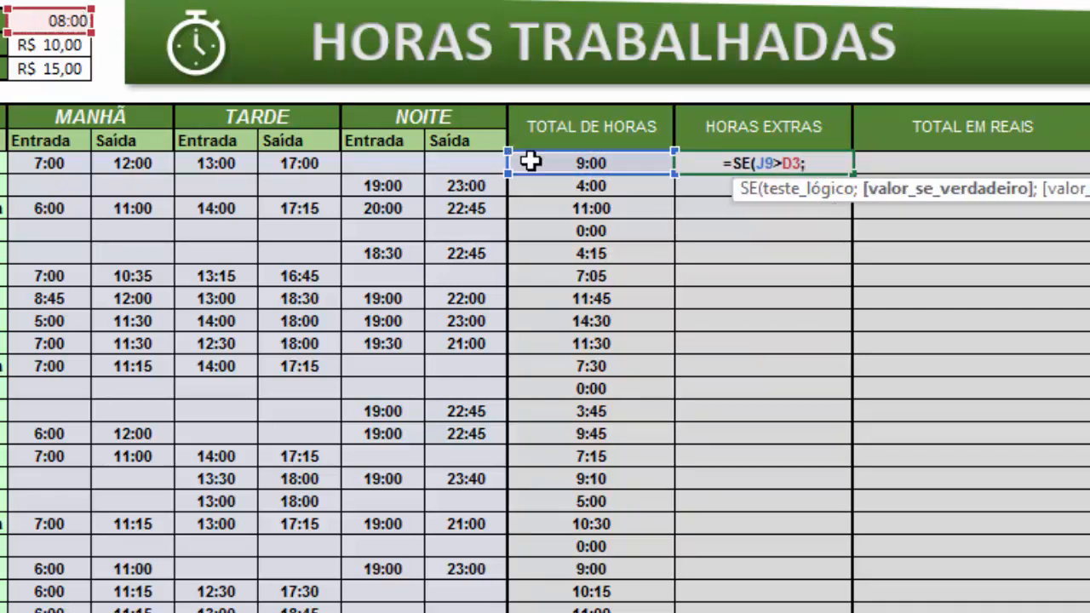
click(532, 163)
text(-)
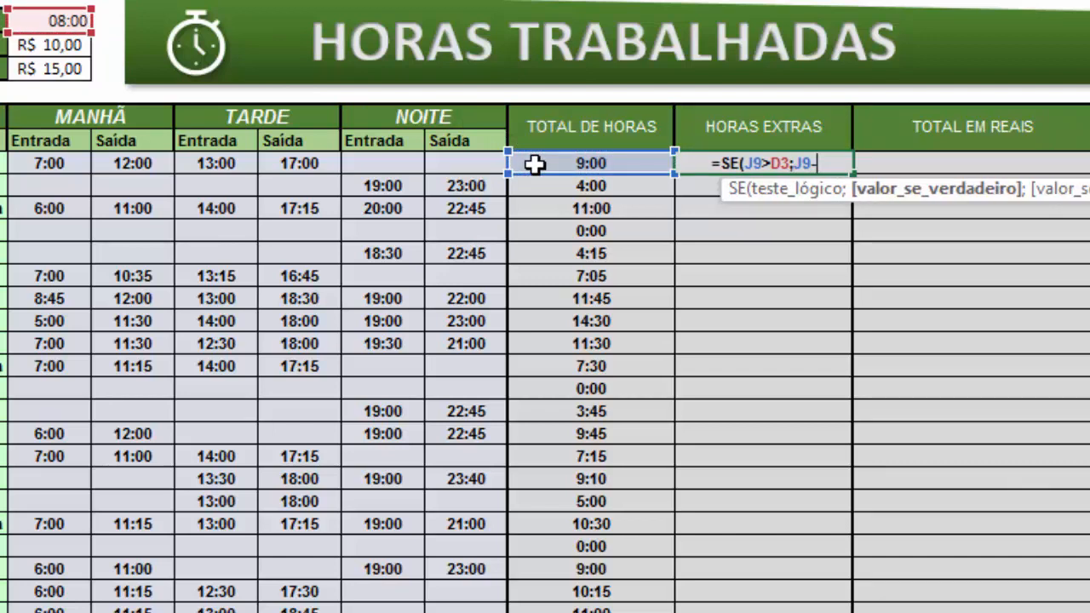
click(68, 20)
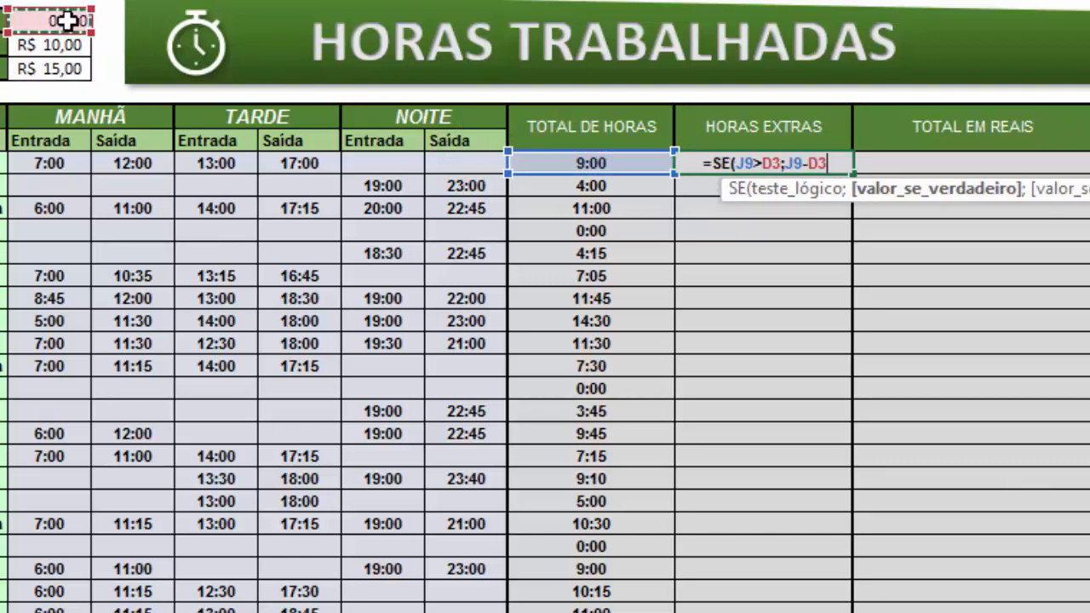
text(;)
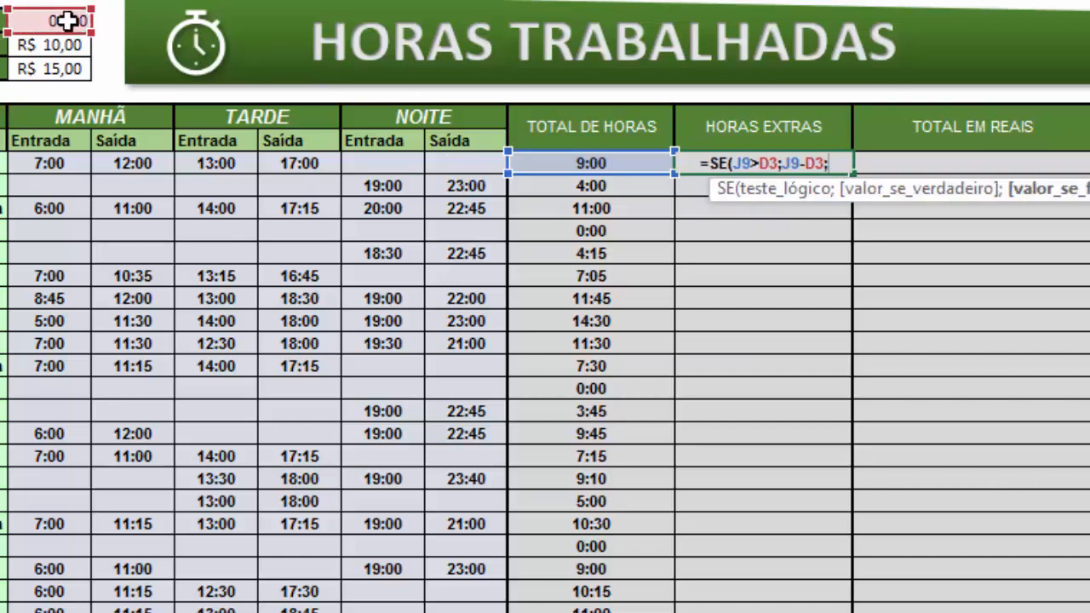
text(""))
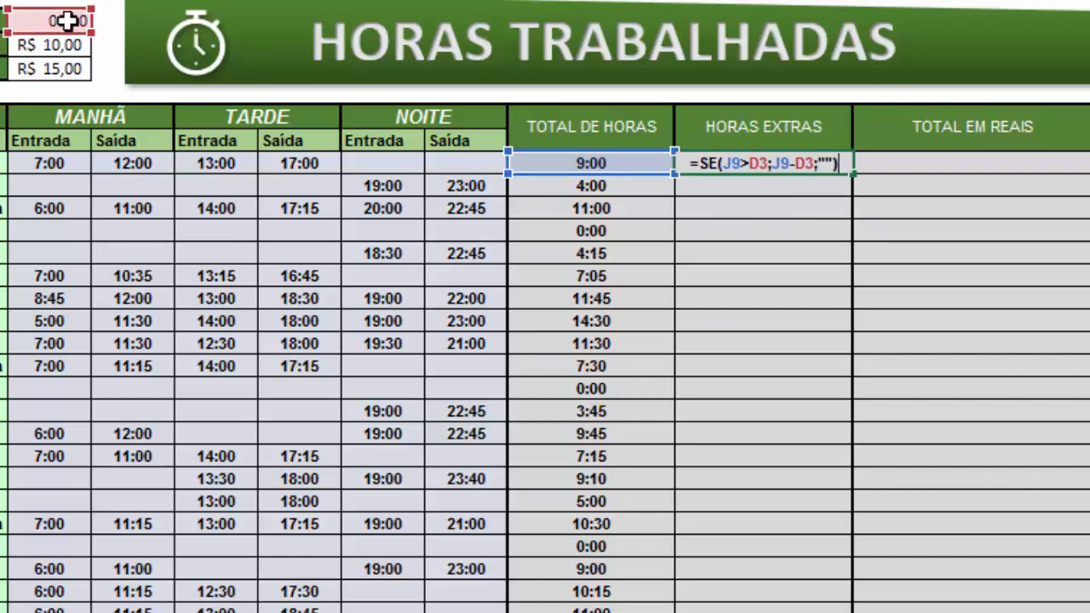
key(ctrl+Return)
drag(854, 174, 852, 611)
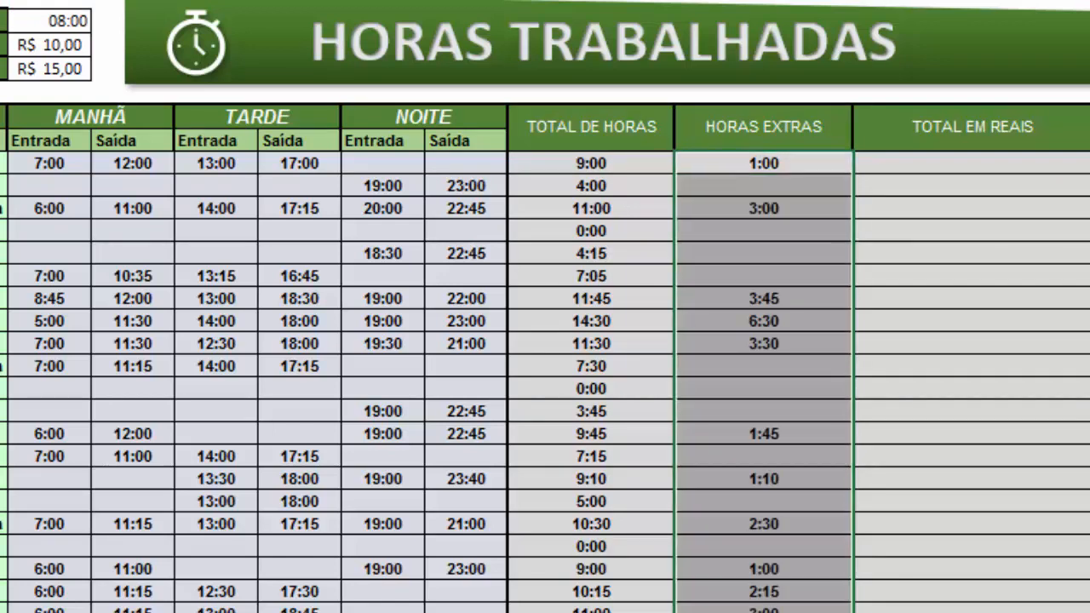
Sum the overtime hours in the TOTAL row by entering a SOMA of L9:L34 in L35.
click(852, 611)
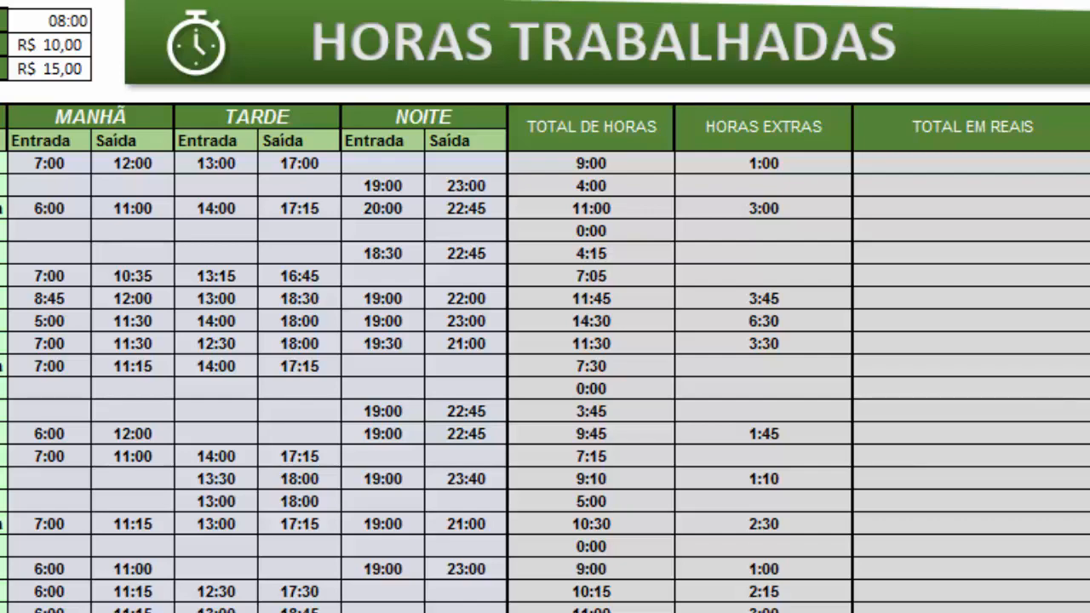
text(=so)
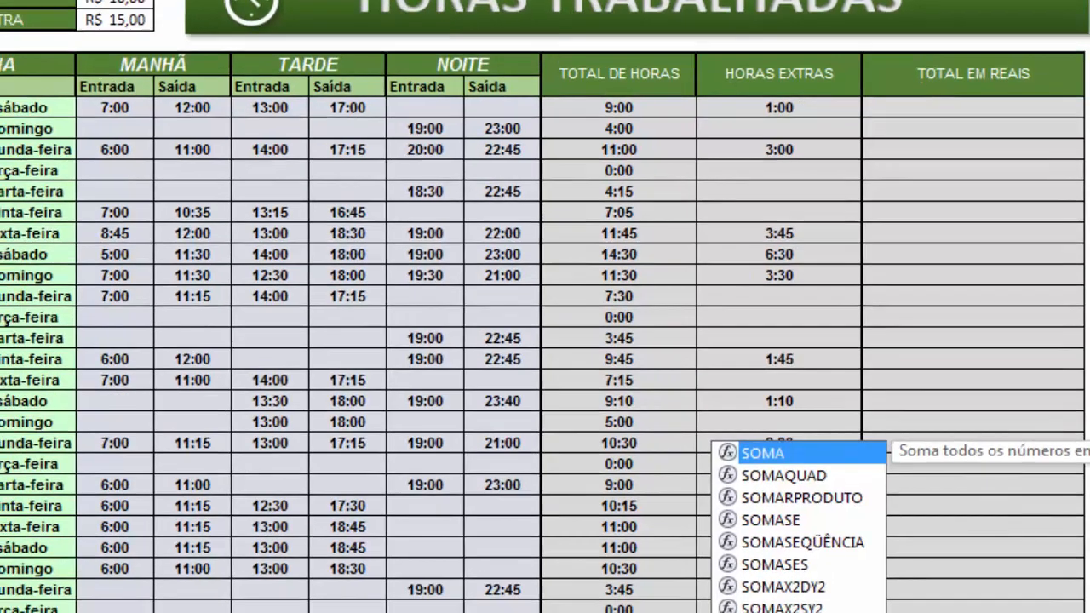
key(Tab)
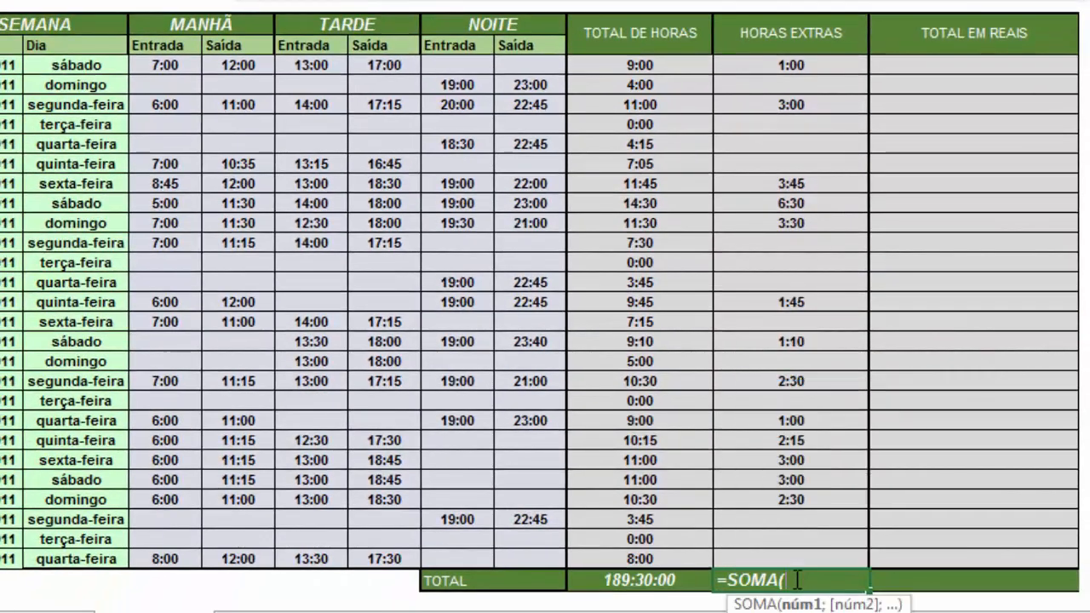
drag(785, 67, 803, 558)
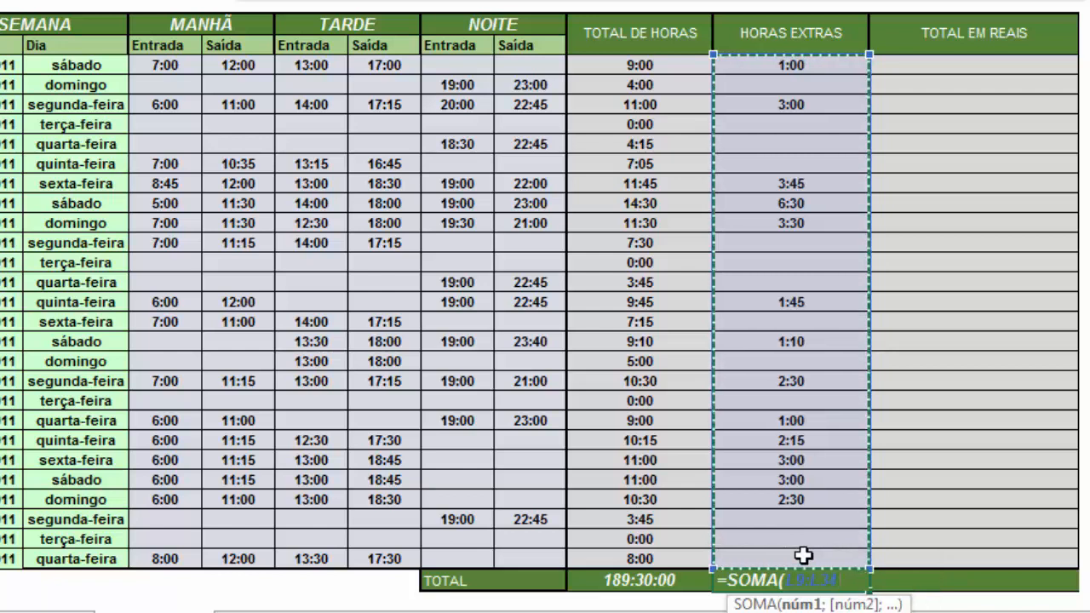
key(Return)
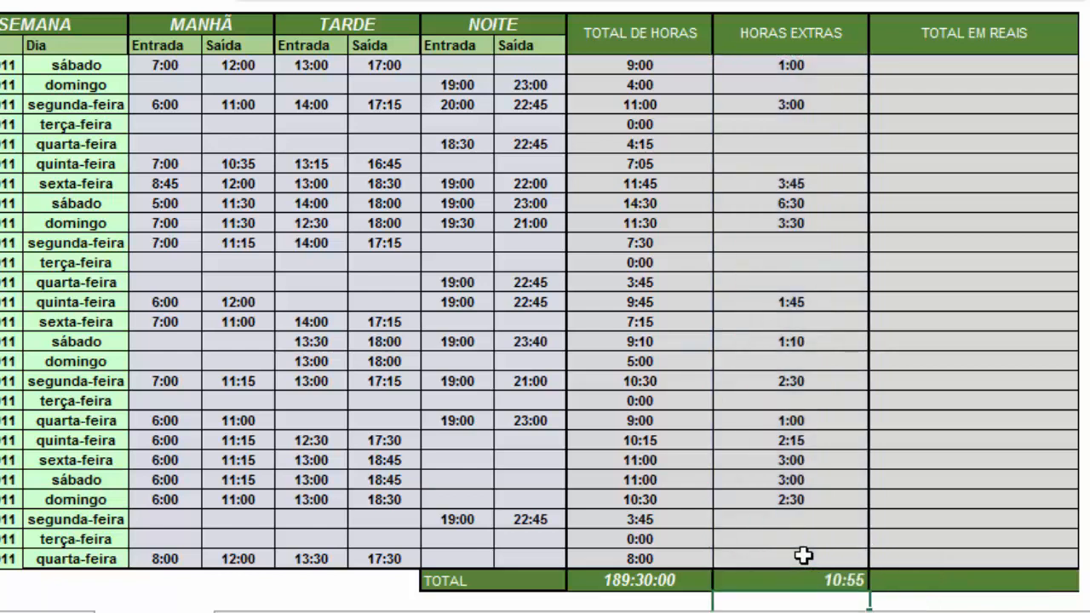
Format the HORAS EXTRAS total in L35 with the Hora type 37:30:55.
click(803, 583)
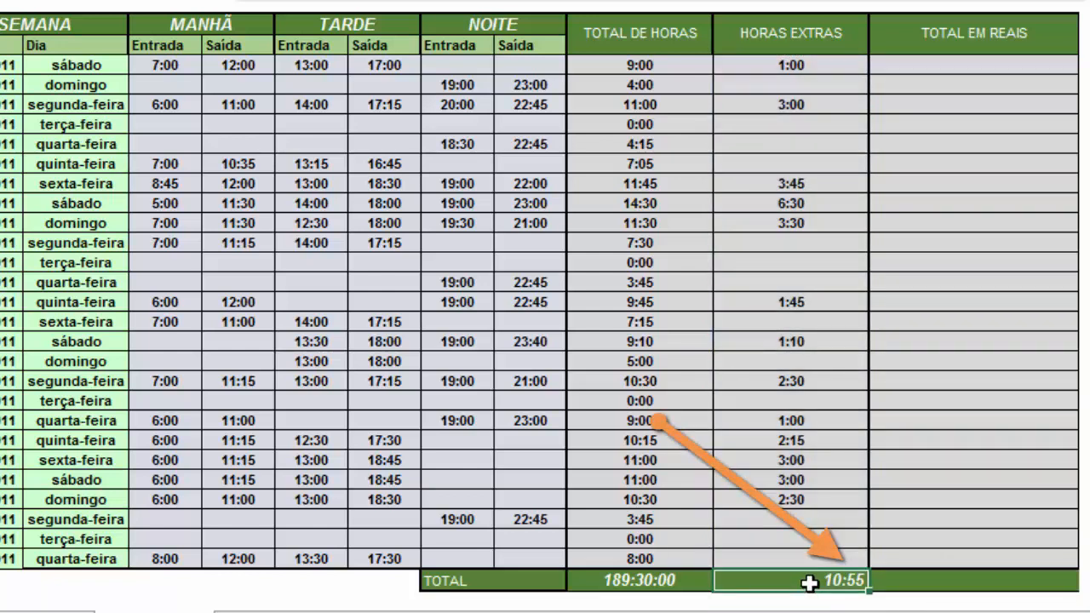
key(ctrl+1)
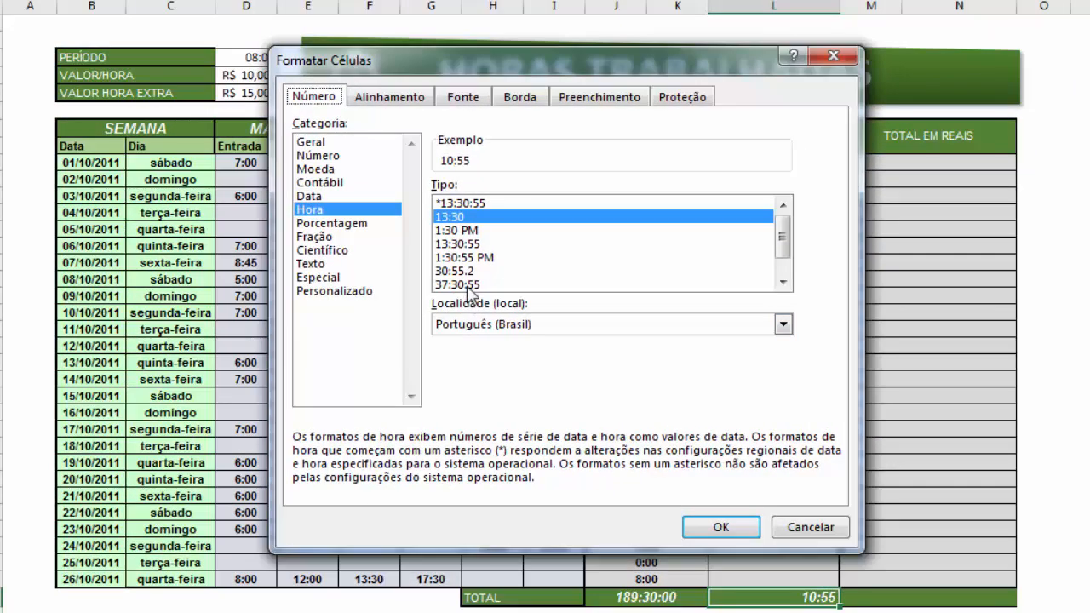
click(468, 284)
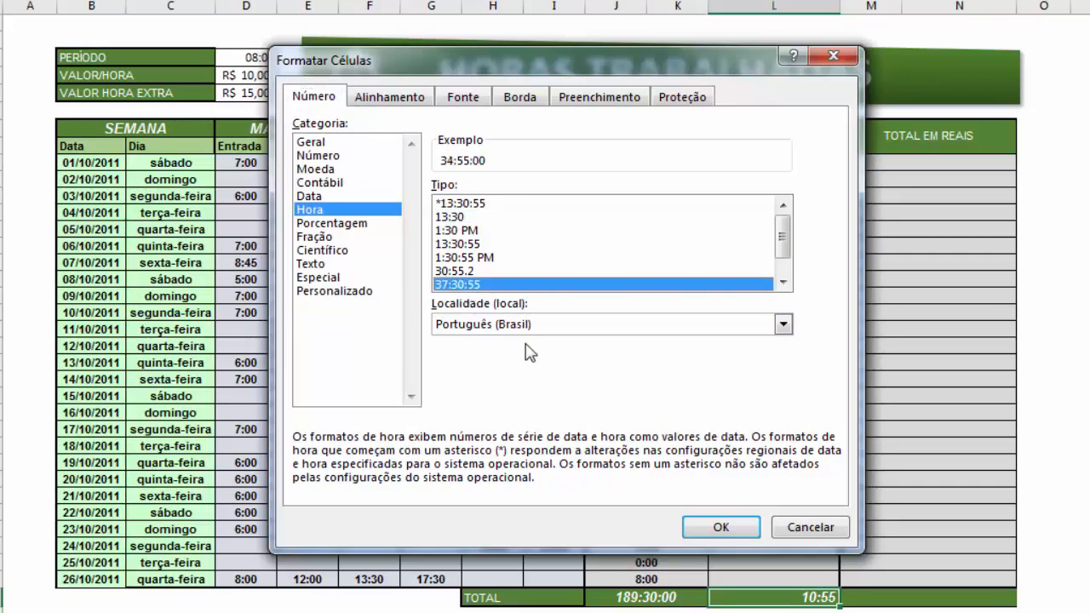
click(726, 529)
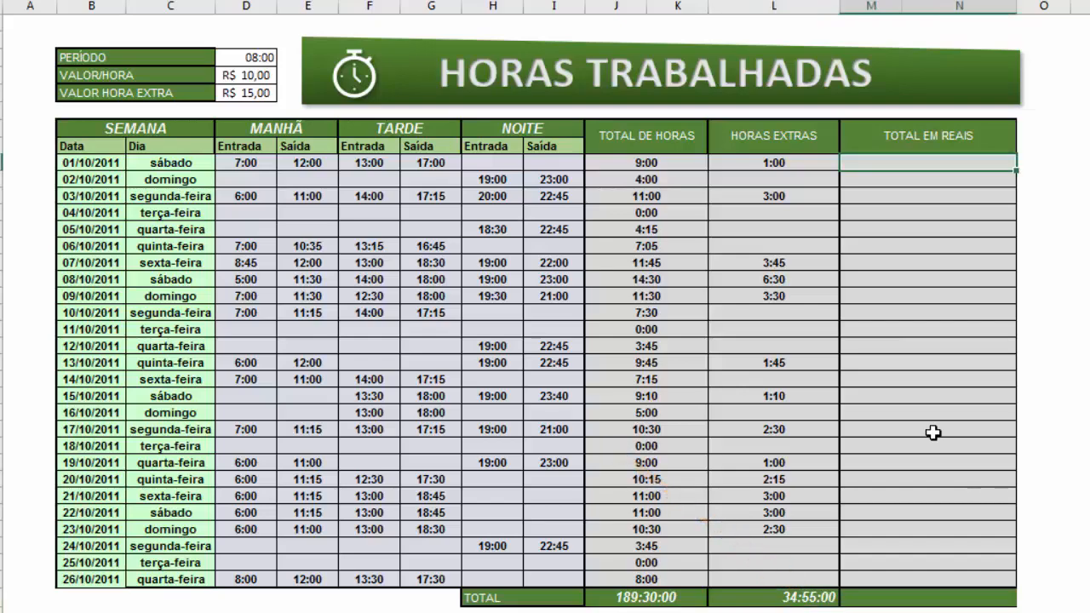
Enter the regular-hours pay formula =((J9-L9)*D4*24) in M9, the first TOTAL EM REAIS cell.
text(=)
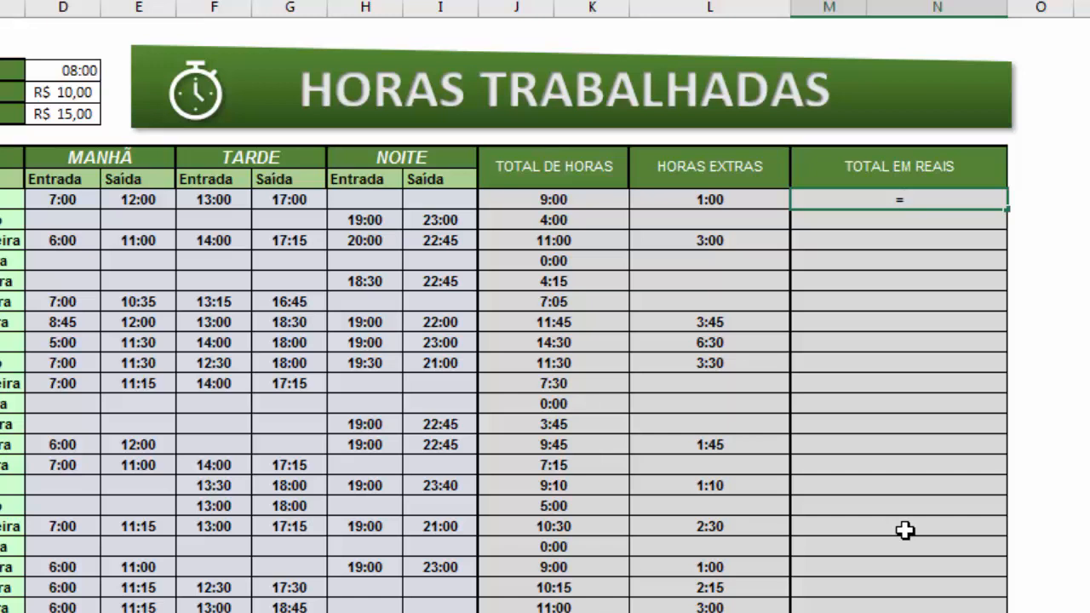
text(()
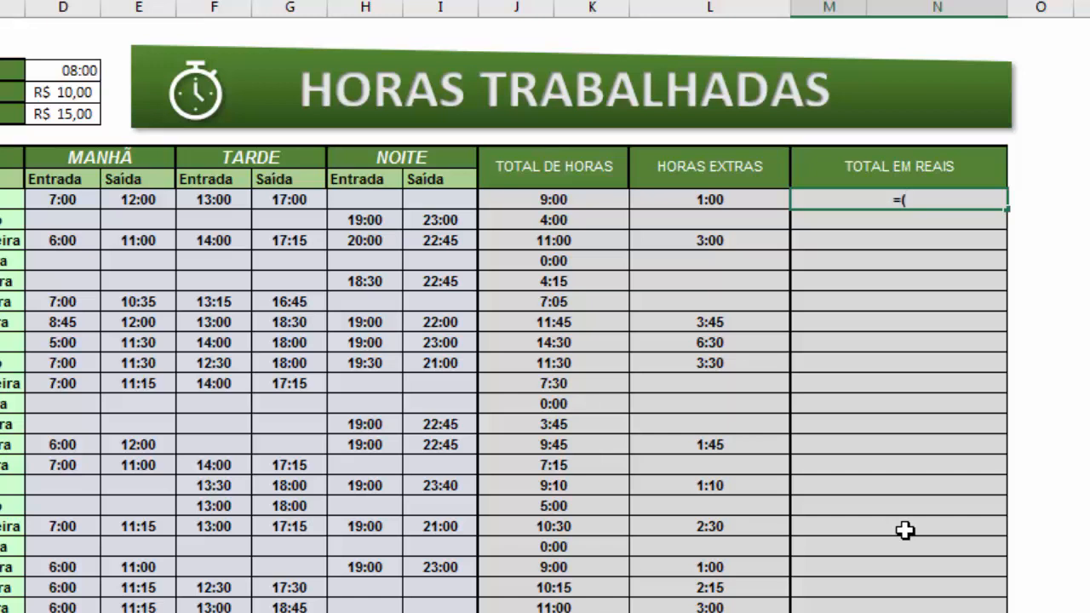
click(531, 200)
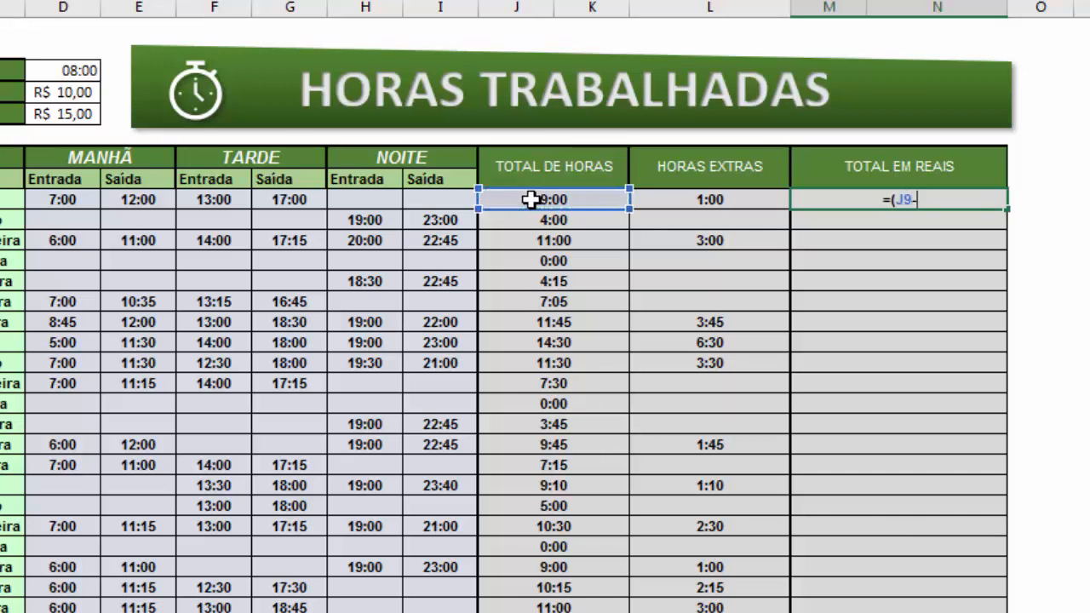
text(-)
click(657, 192)
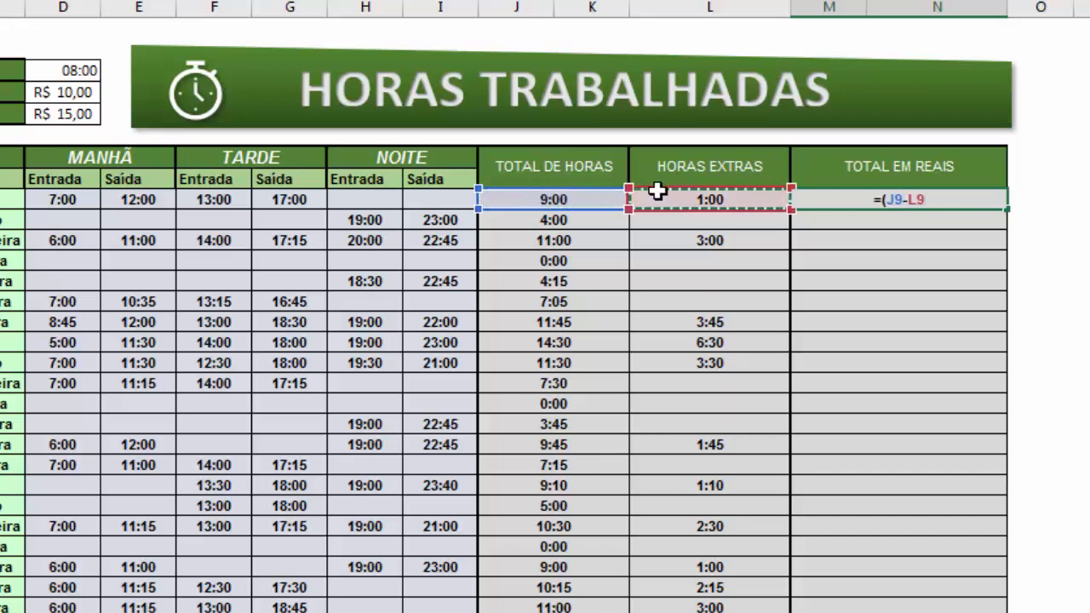
text())
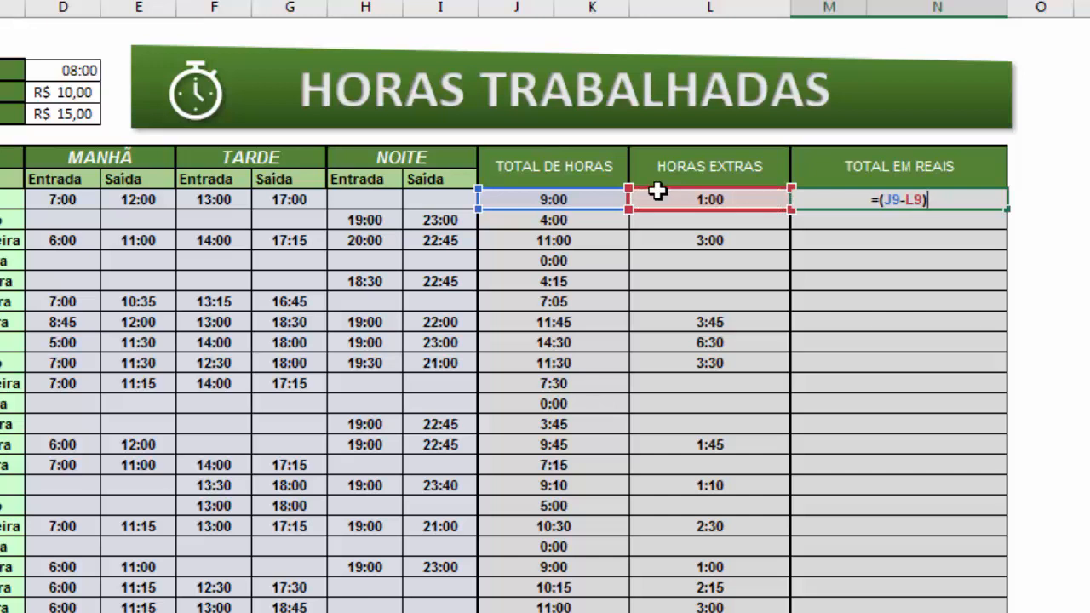
text(*)
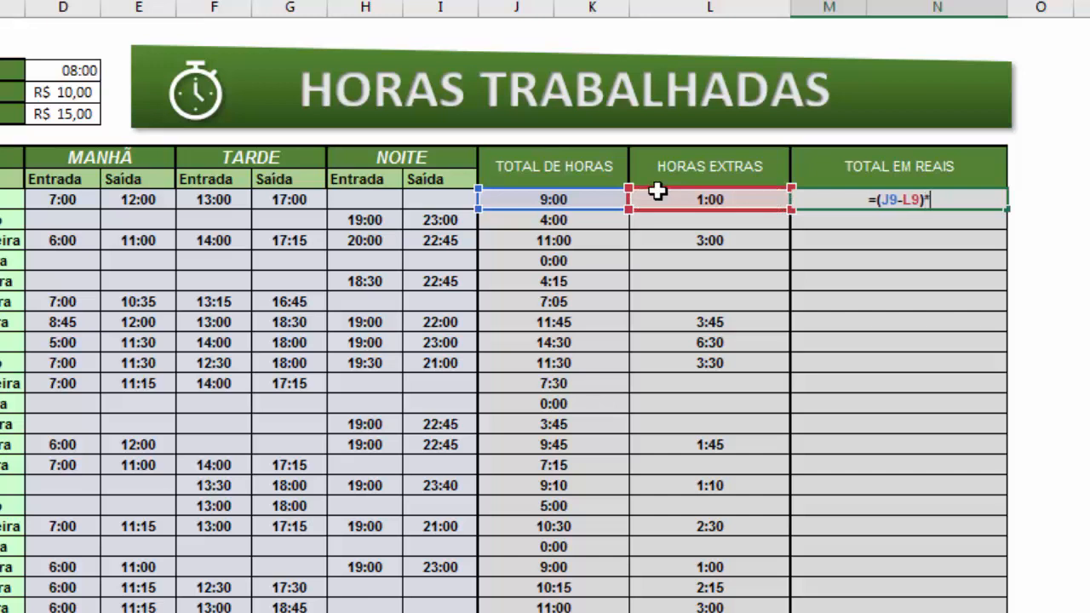
click(74, 89)
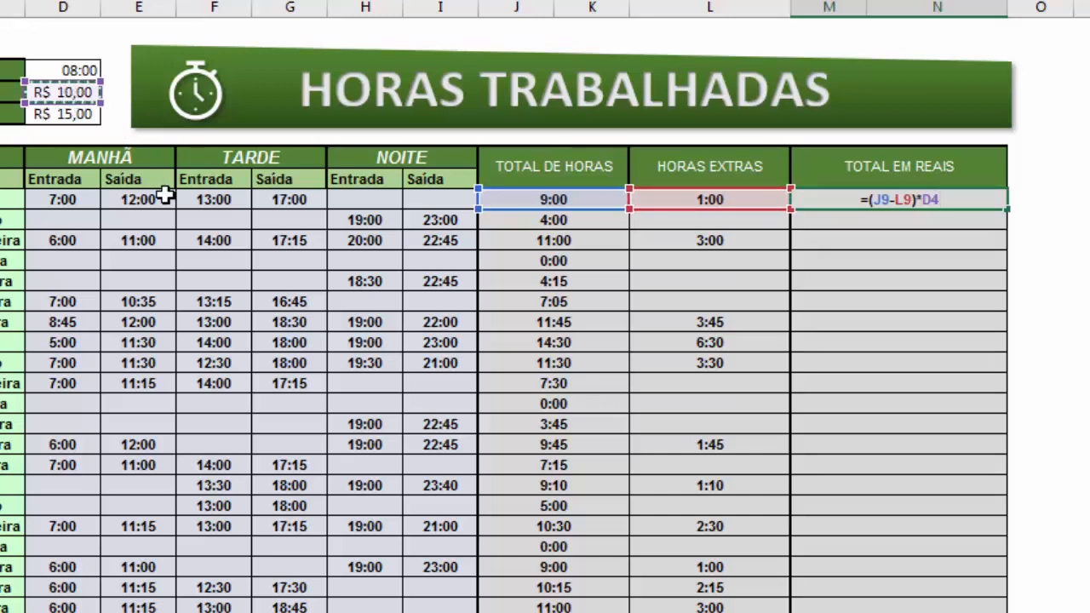
text(*24)
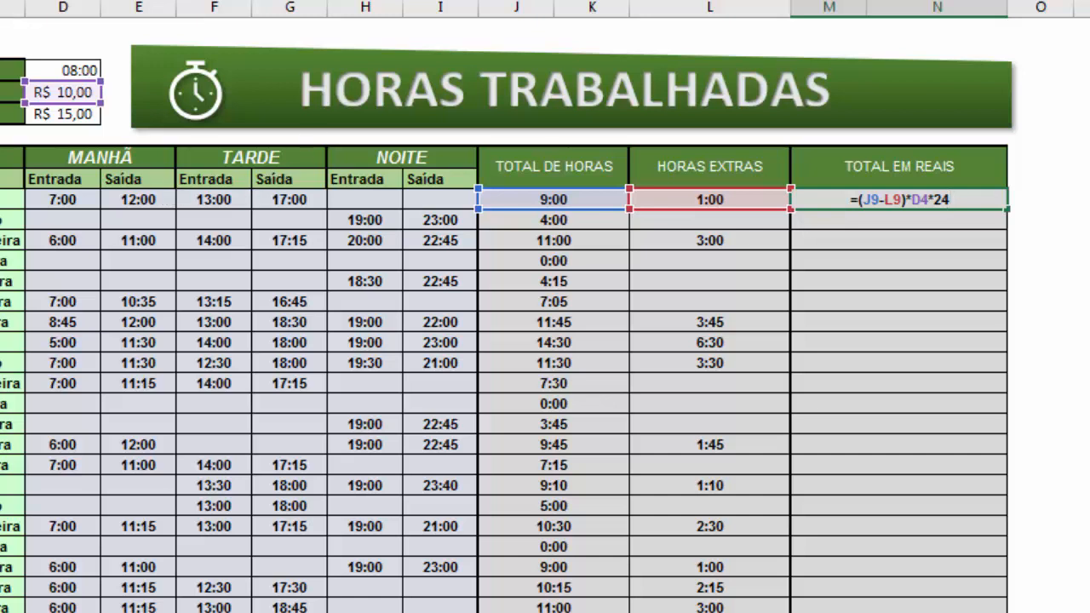
click(124, 1)
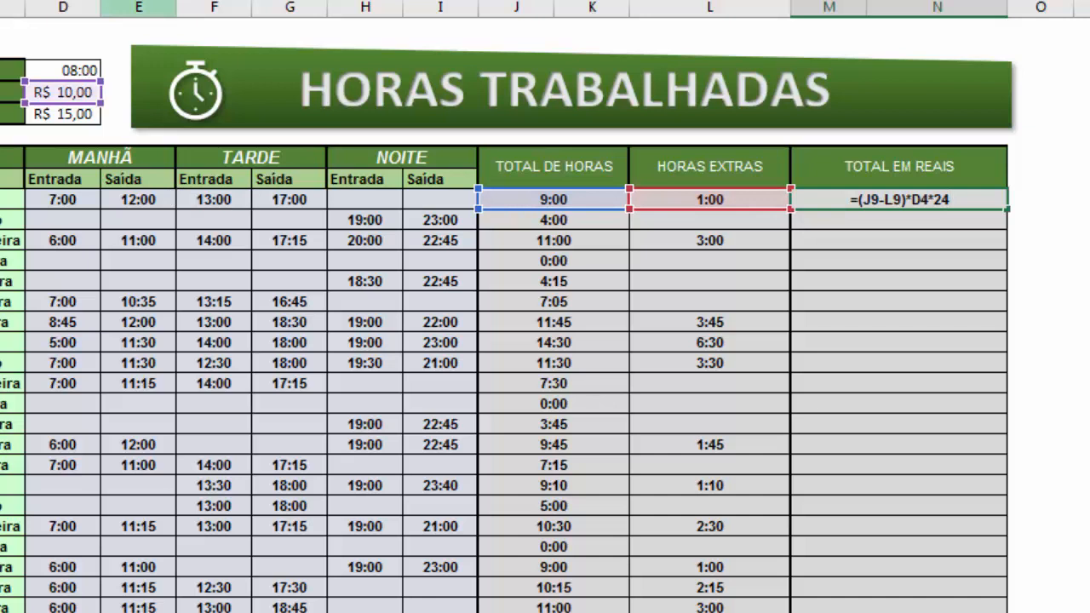
text(()
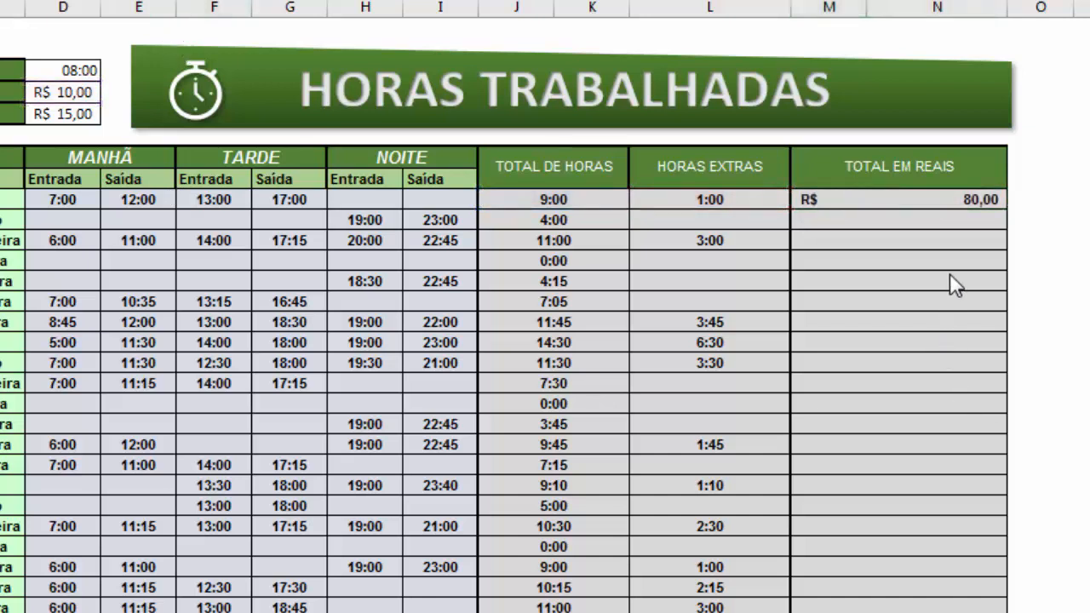
Add overtime pay to the first TOTAL EM REAIS cell, M9, by extending its formula to =((J9-L9)*D4*24)+(L9*D5*24).
click(959, 205)
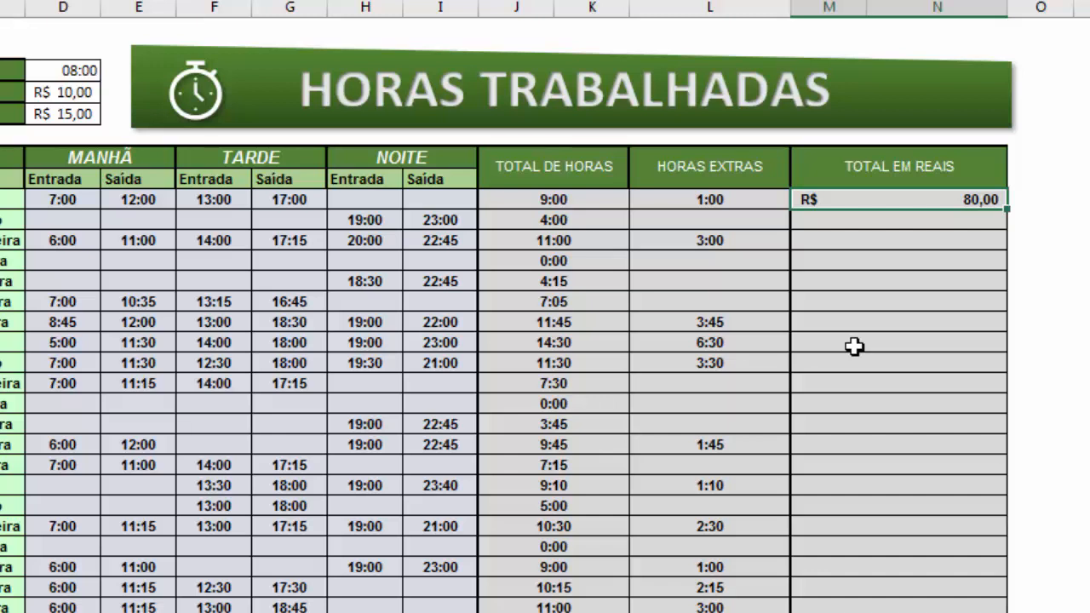
key(F2)
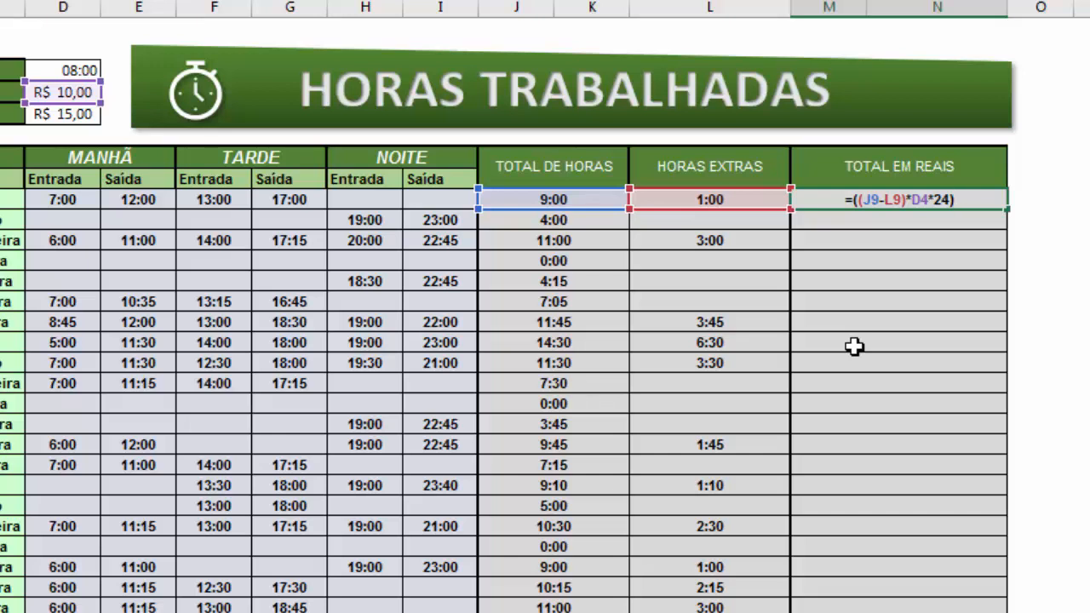
text(+)
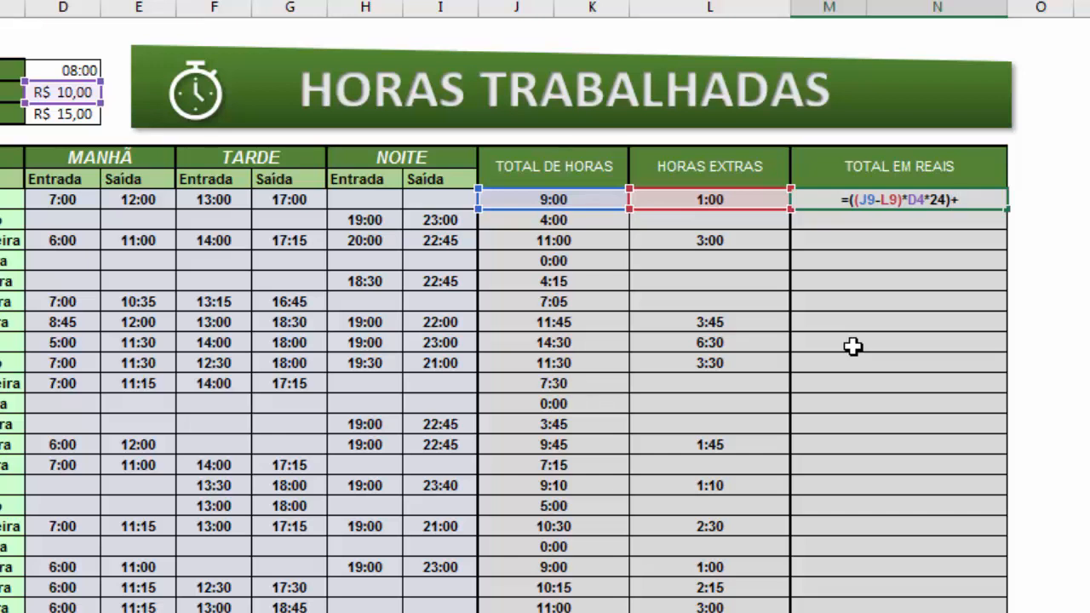
text(()
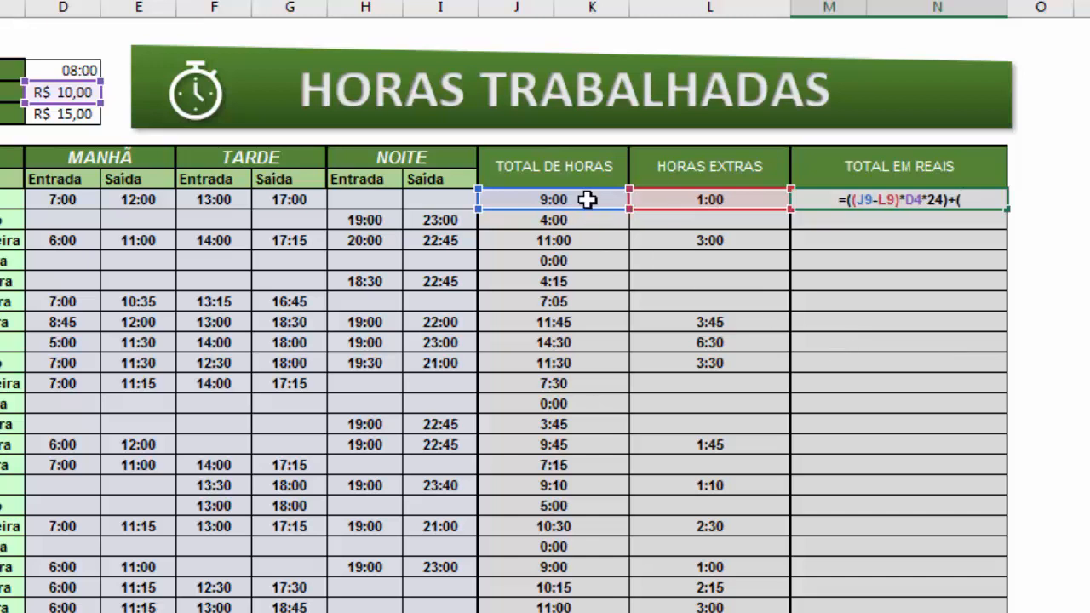
click(662, 200)
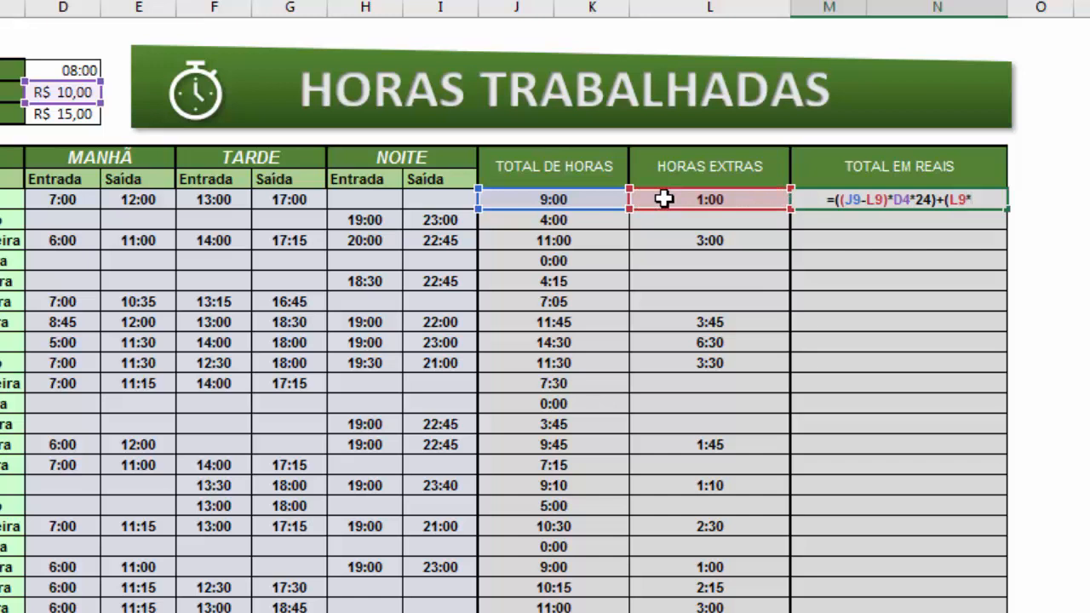
click(40, 117)
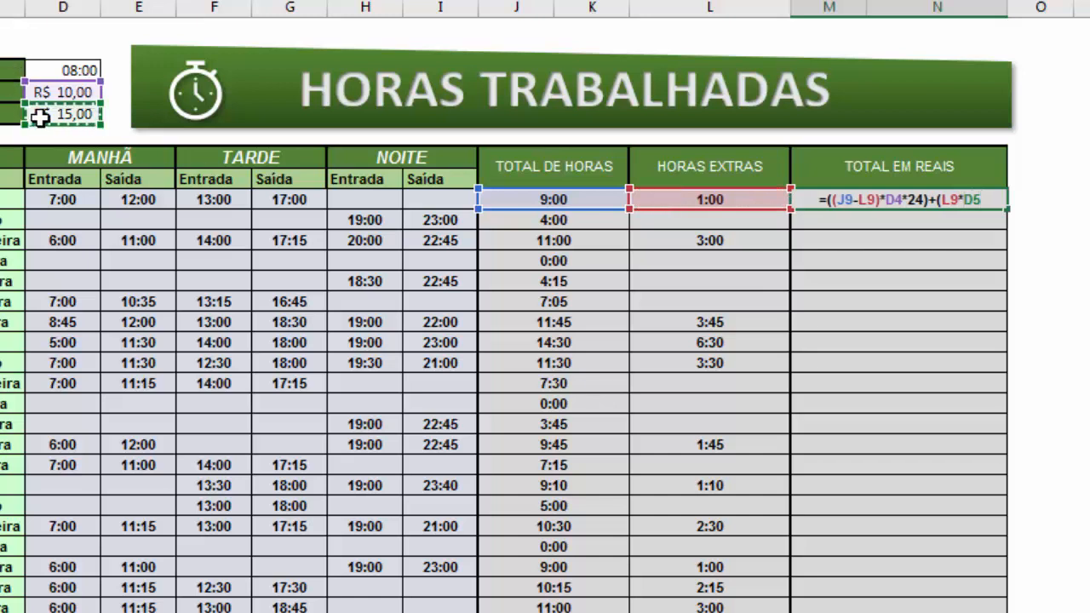
text(*2)
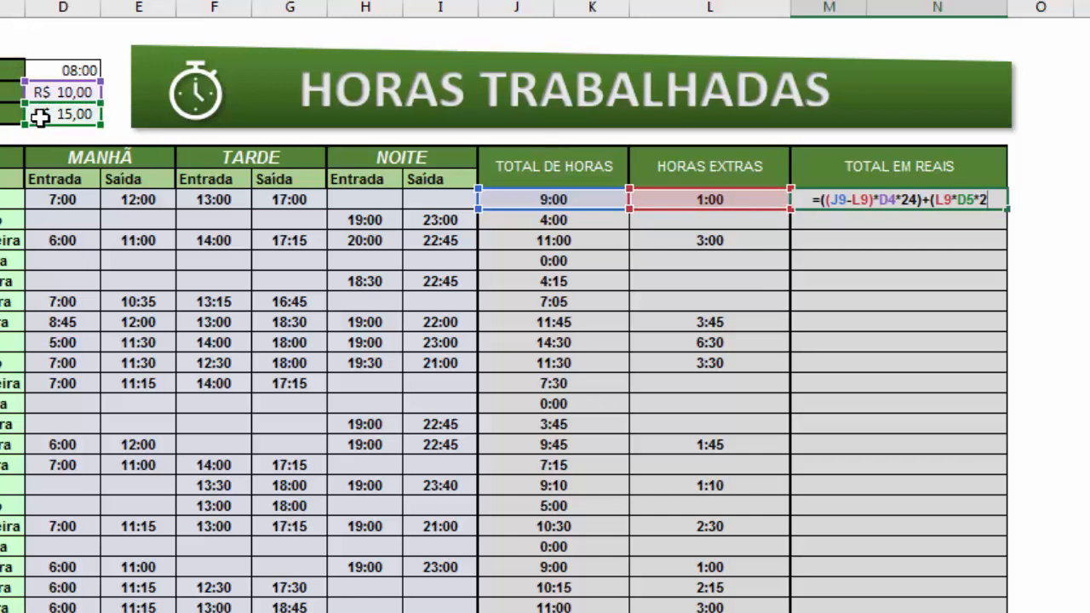
text(4))
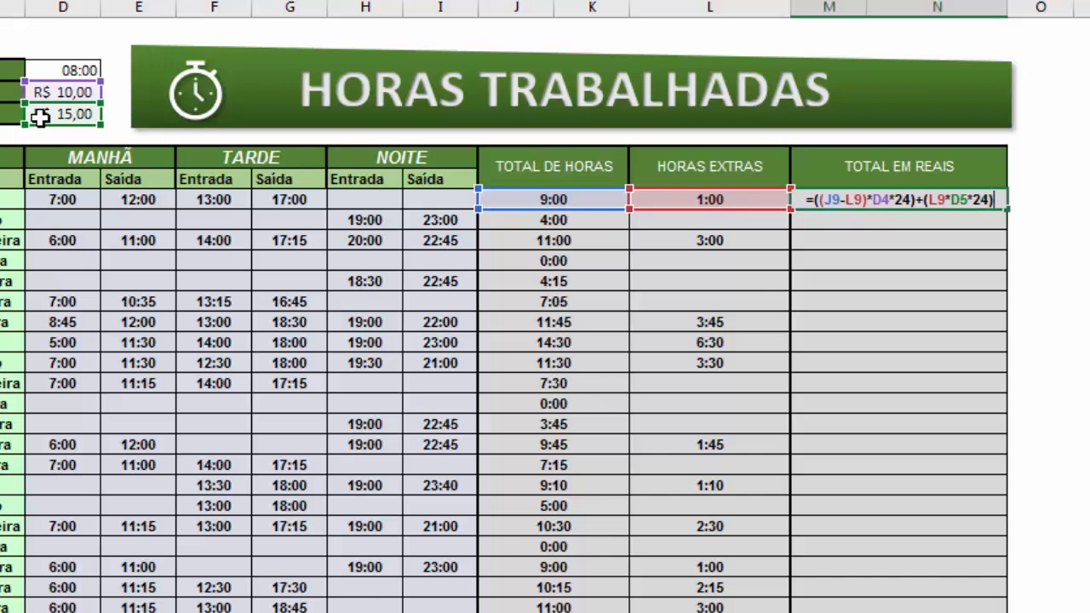
key(Return)
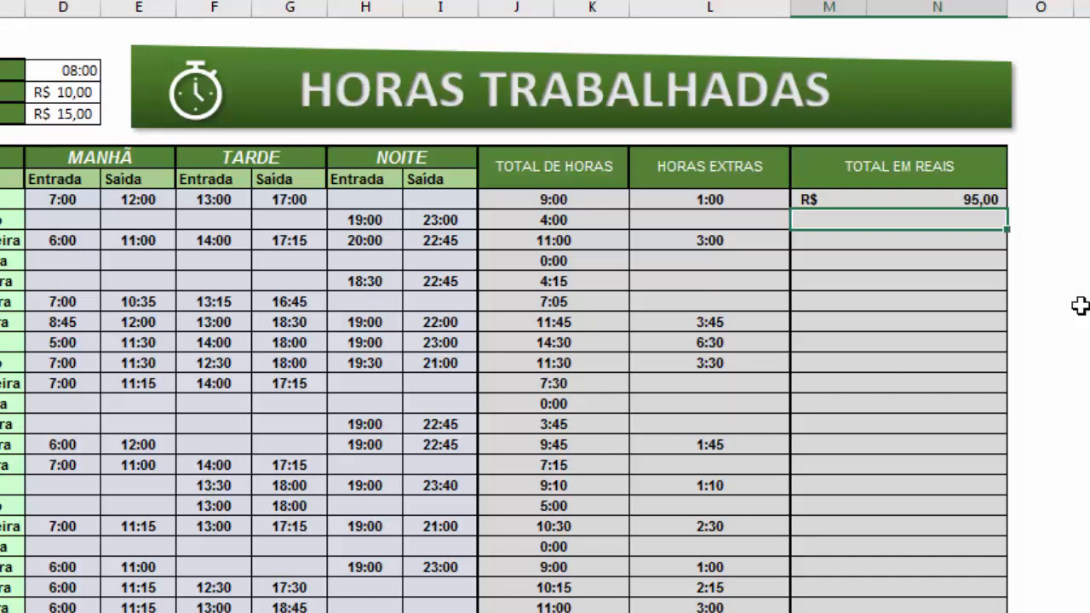
Wrap the M9 pay formula in a SE function testing J9>$D$3, with the existing calculation as the true value and D4 and D5 made absolute.
click(948, 203)
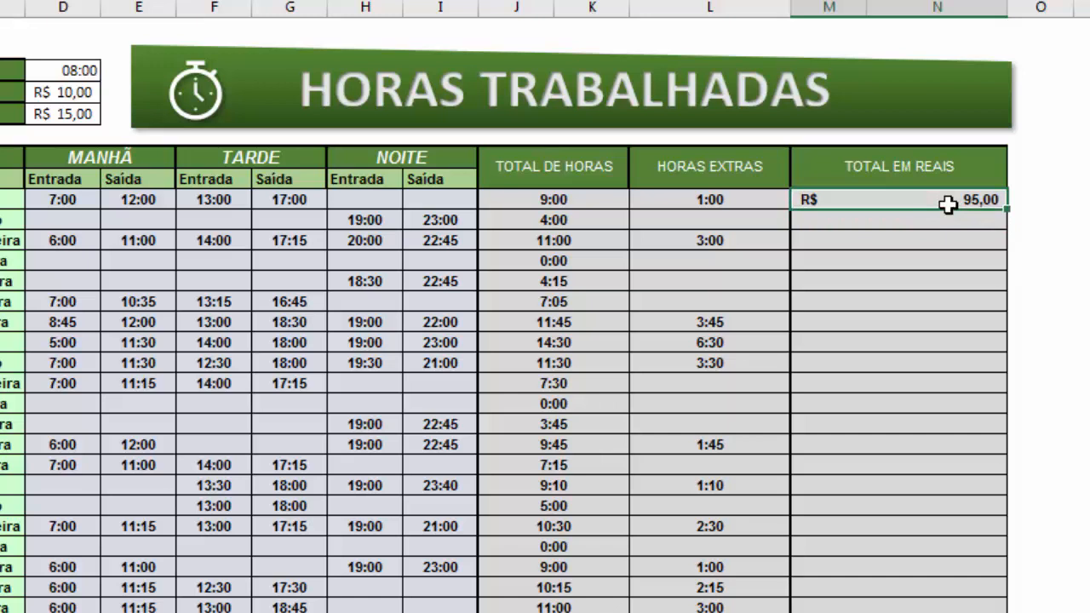
double_click(948, 203)
text(SE(((J9-L9)*D4*24)+(L9*D5*24)
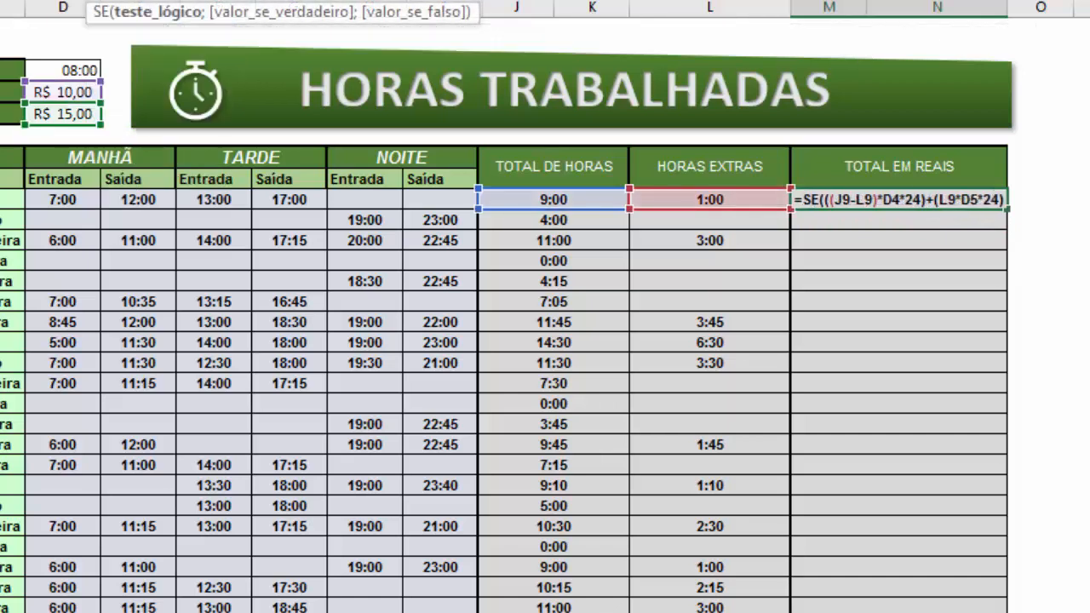
click(551, 201)
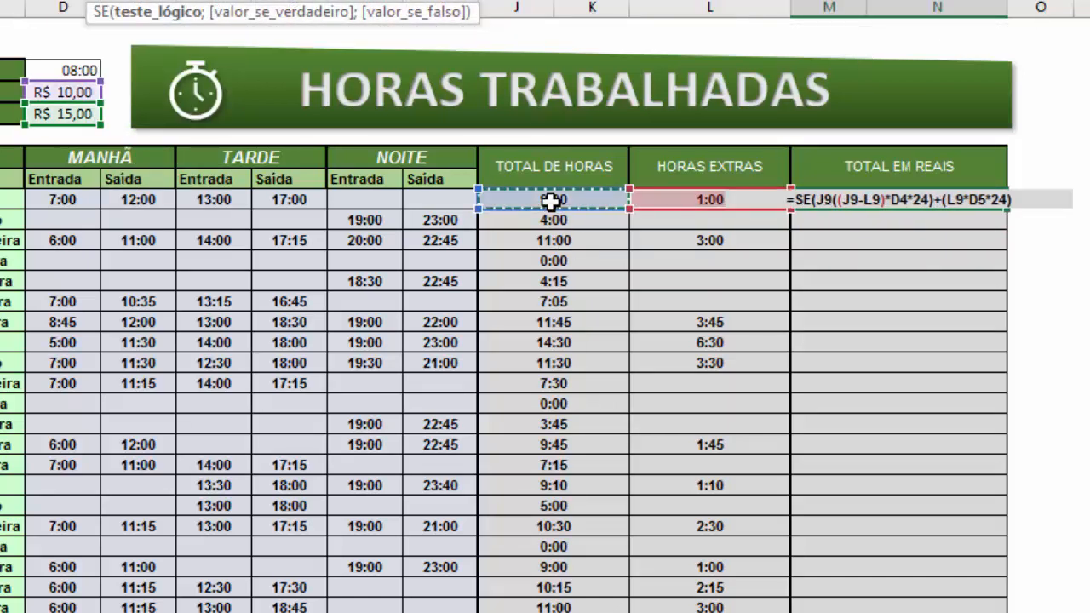
text(>)
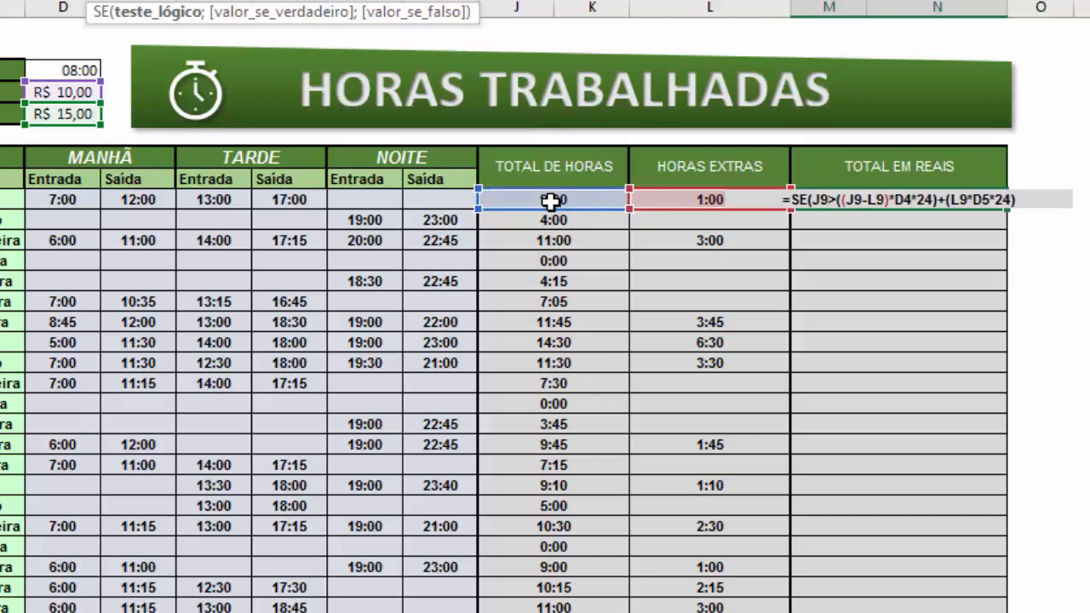
click(57, 74)
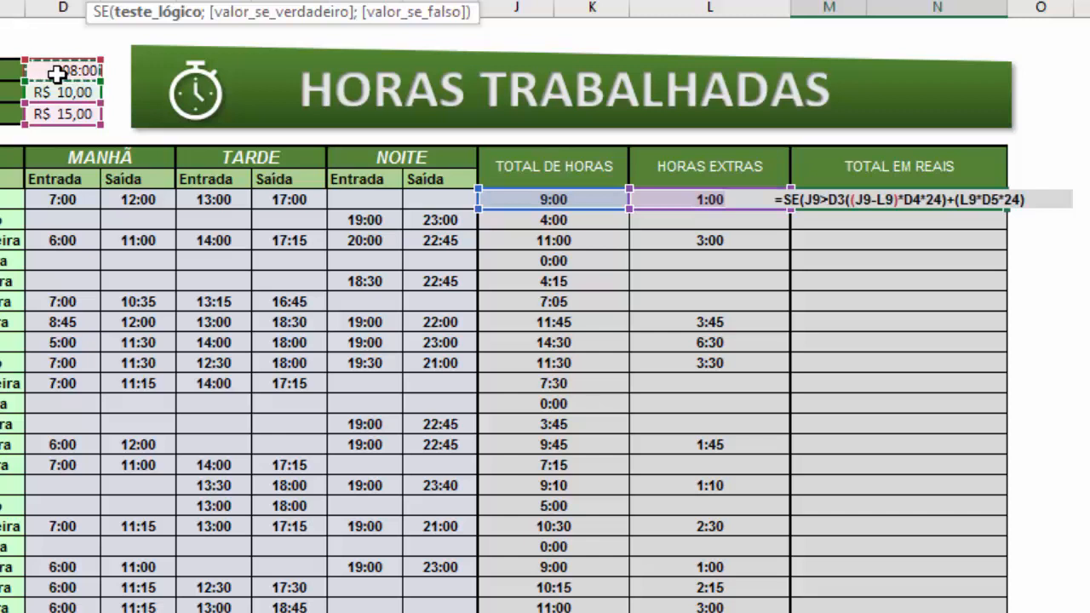
text(;)
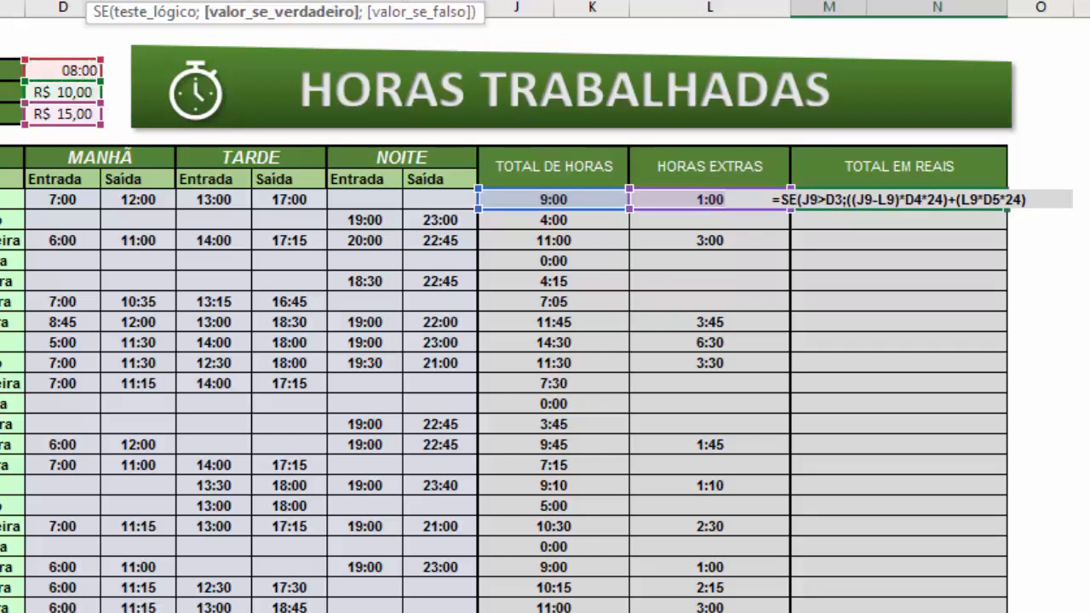
text(;)
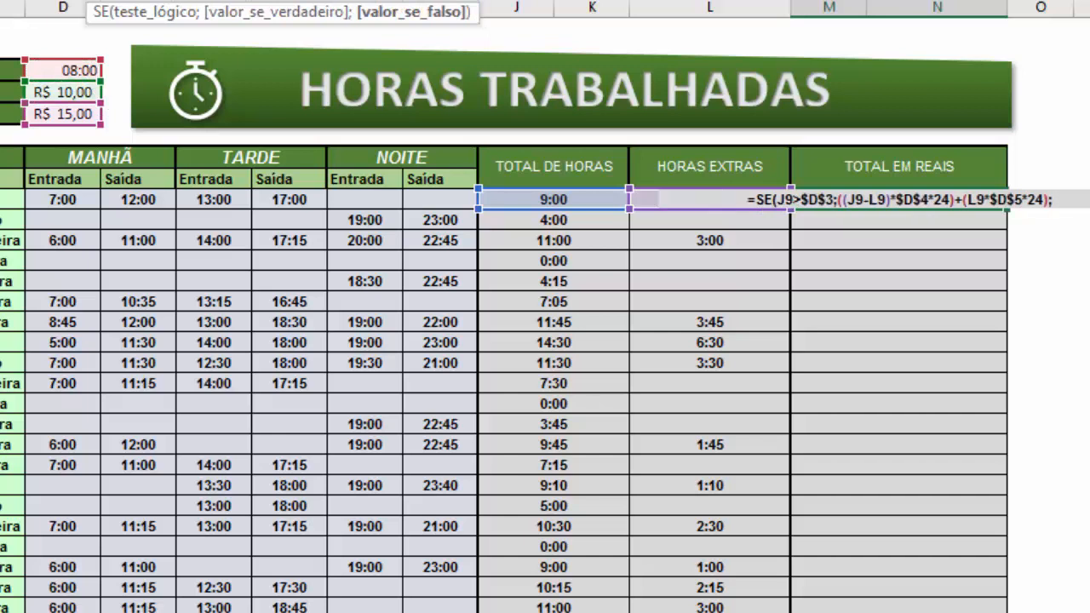
Complete the SE formula in M9 with (J9*$D$4*24) as the value if false, keeping D4 fixed.
text(()
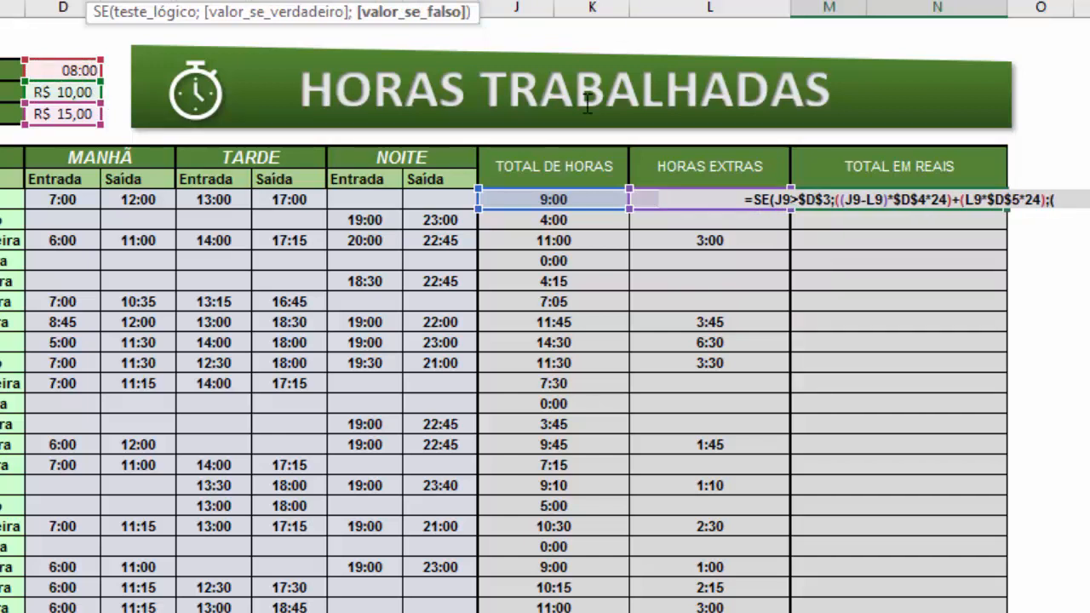
click(540, 198)
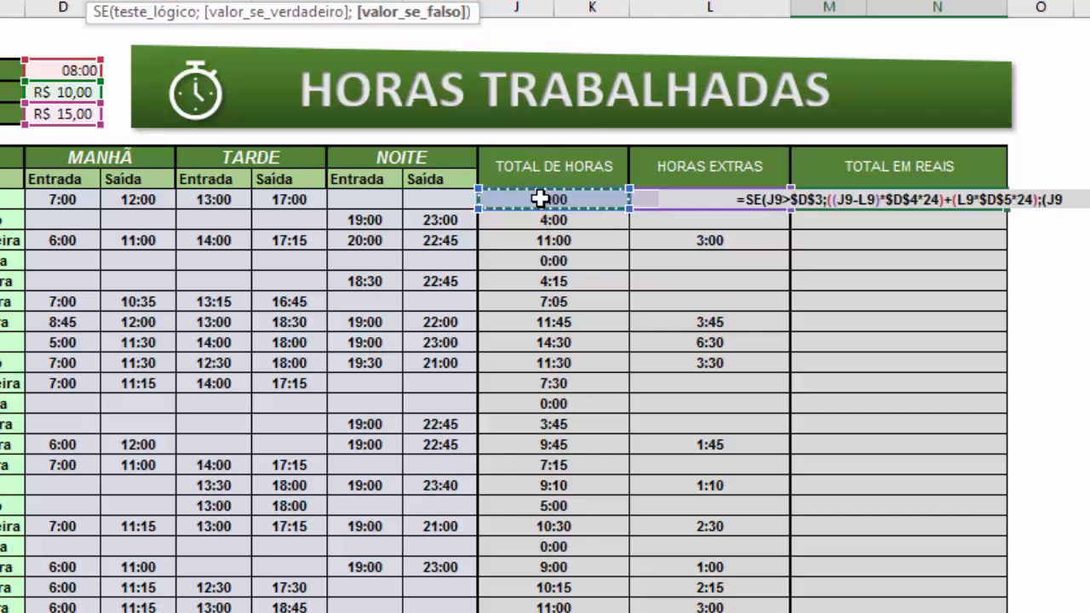
text(*)
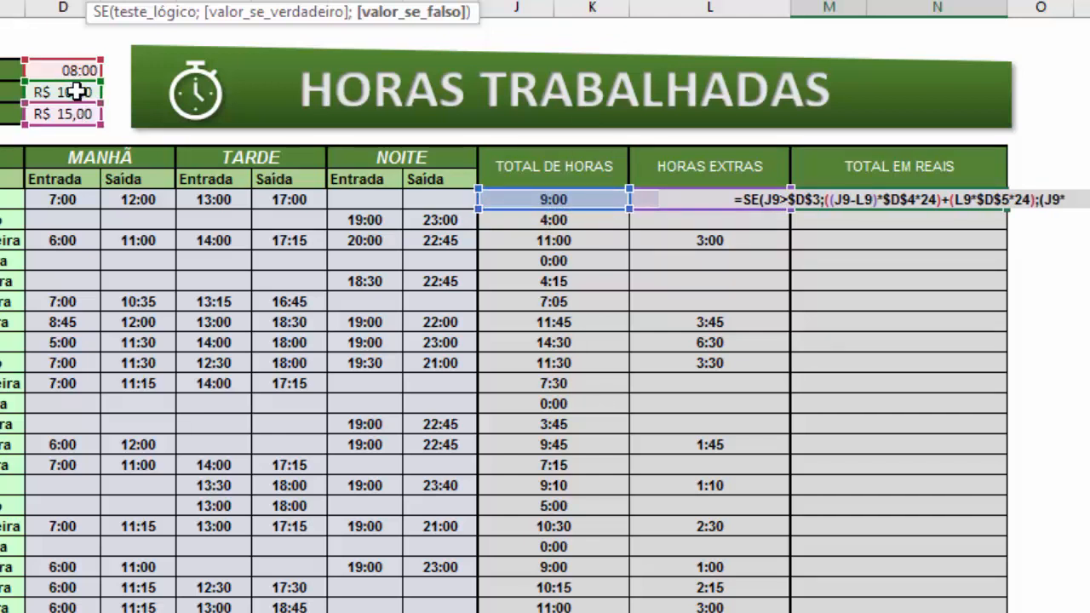
click(77, 91)
text(*)
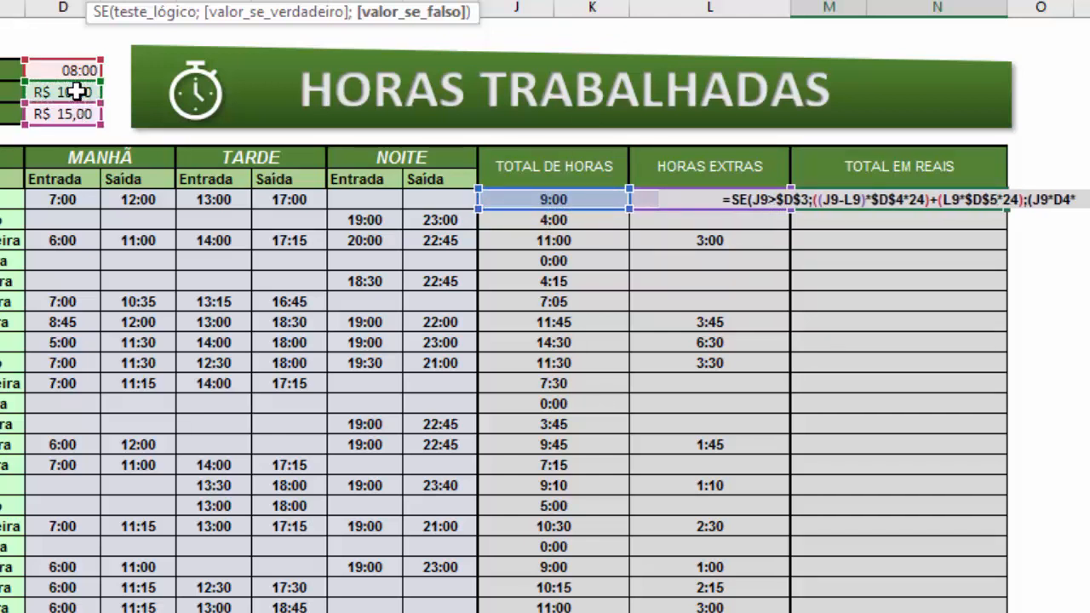
text(24)
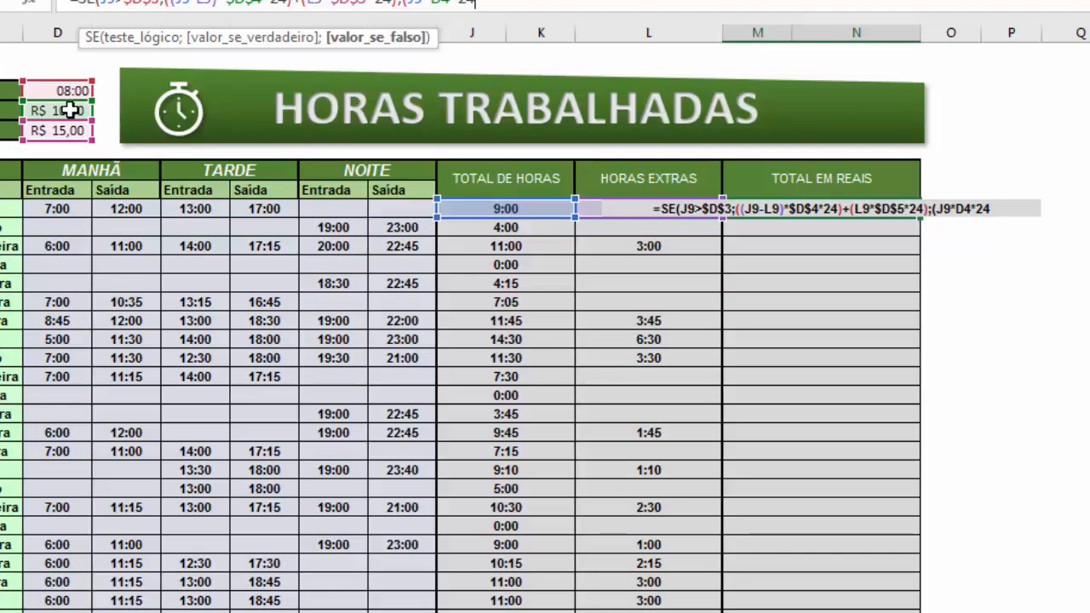
text())
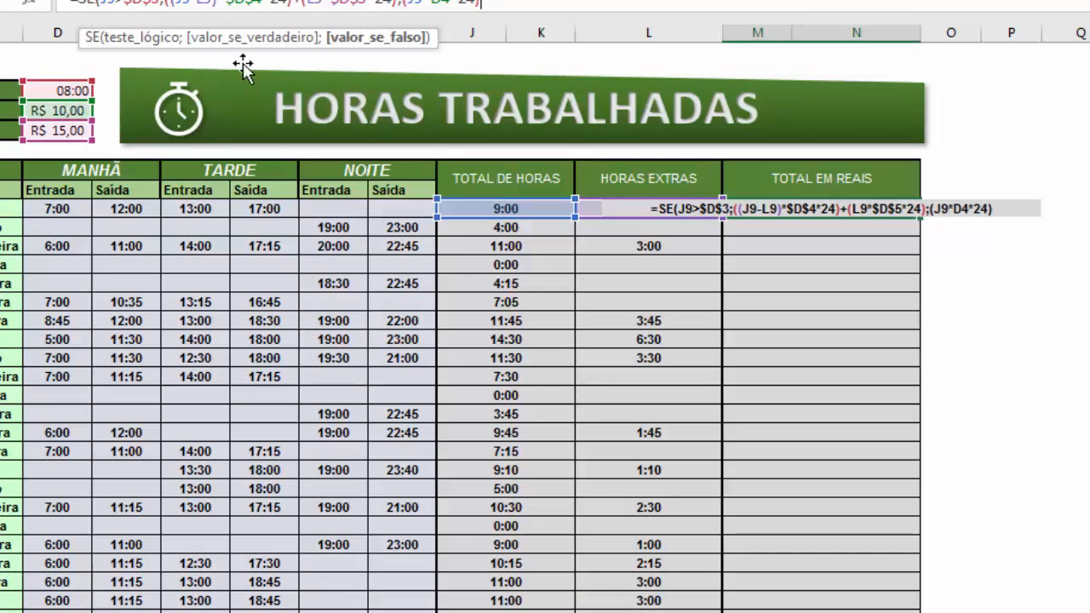
click(969, 208)
click(969, 209)
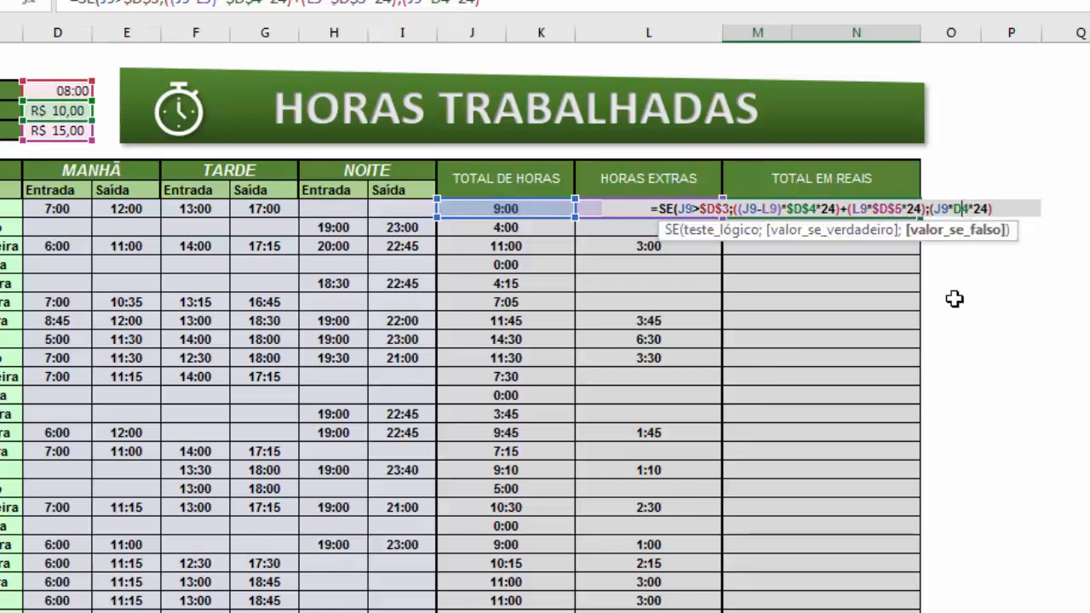
key(F4)
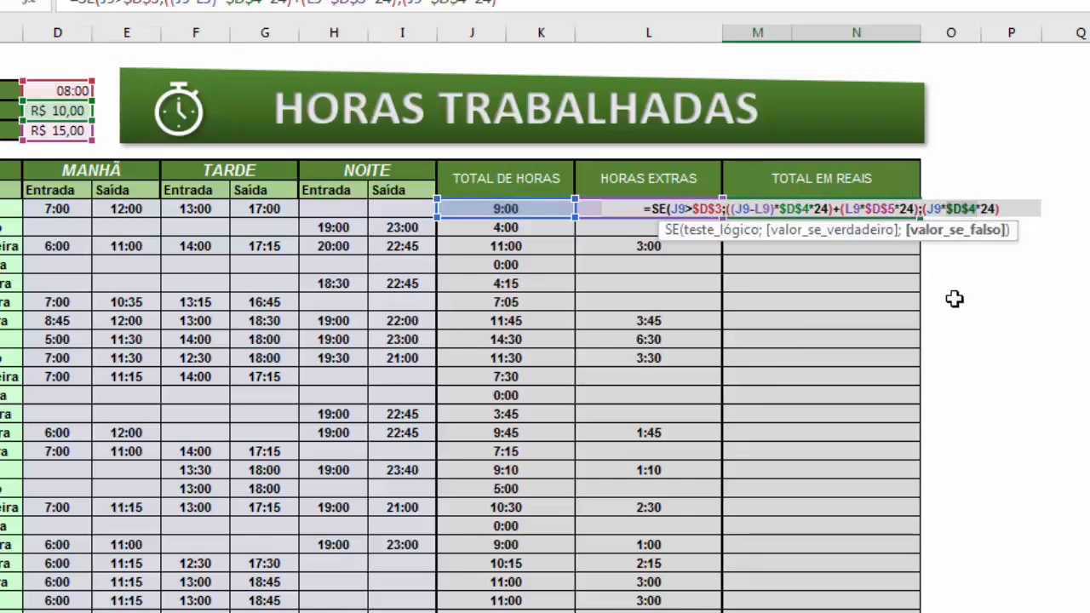
key(Return)
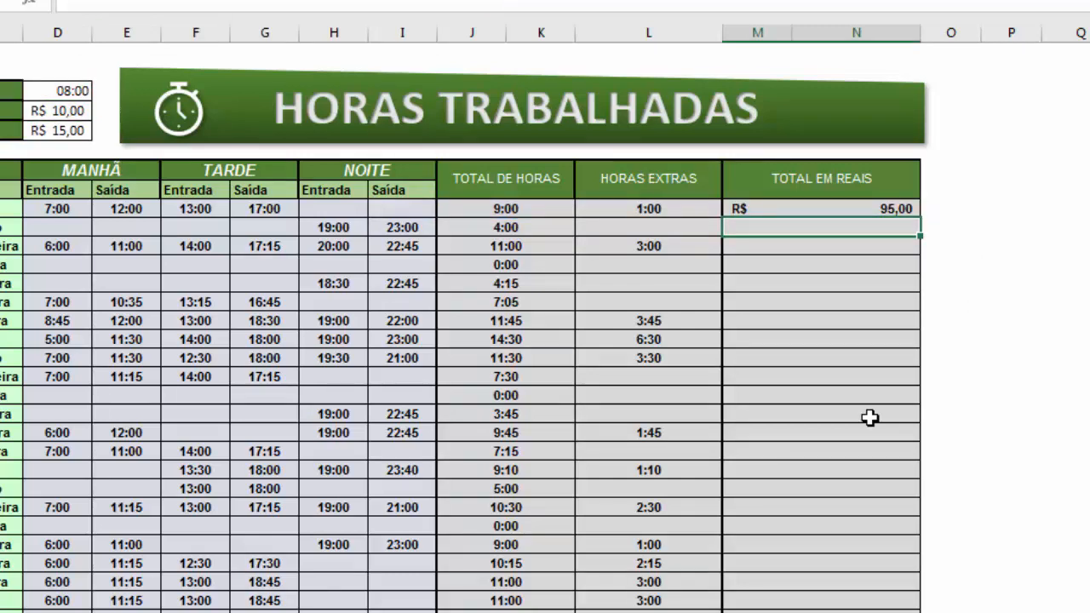
Fill the M9 pay formula down the TOTAL EM REAIS column through row 34 and sum M9:N34 with SOMA in the TOTAL row.
click(868, 207)
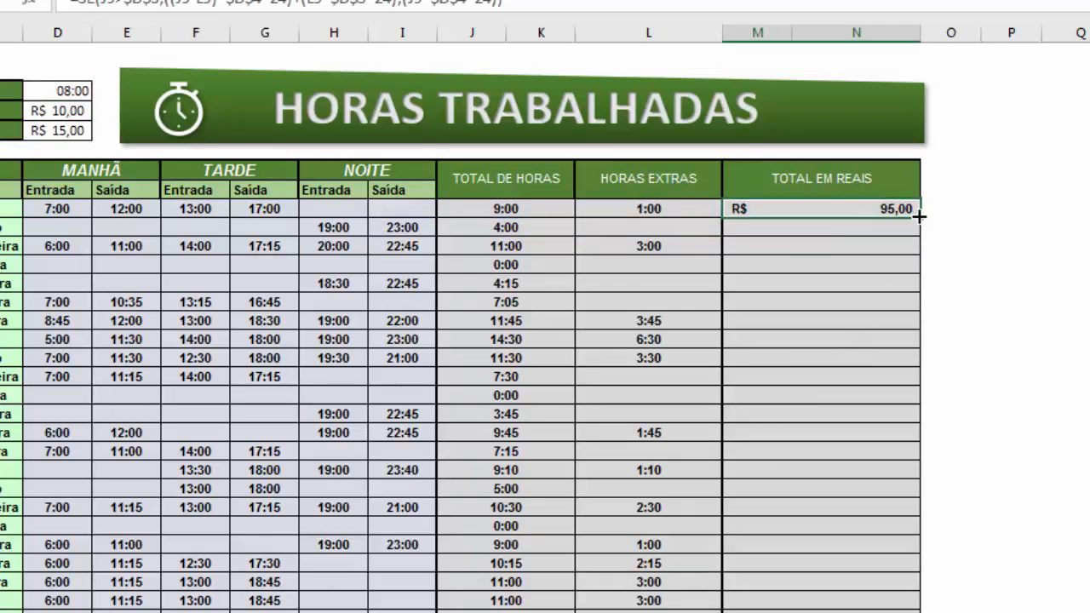
drag(922, 217, 923, 606)
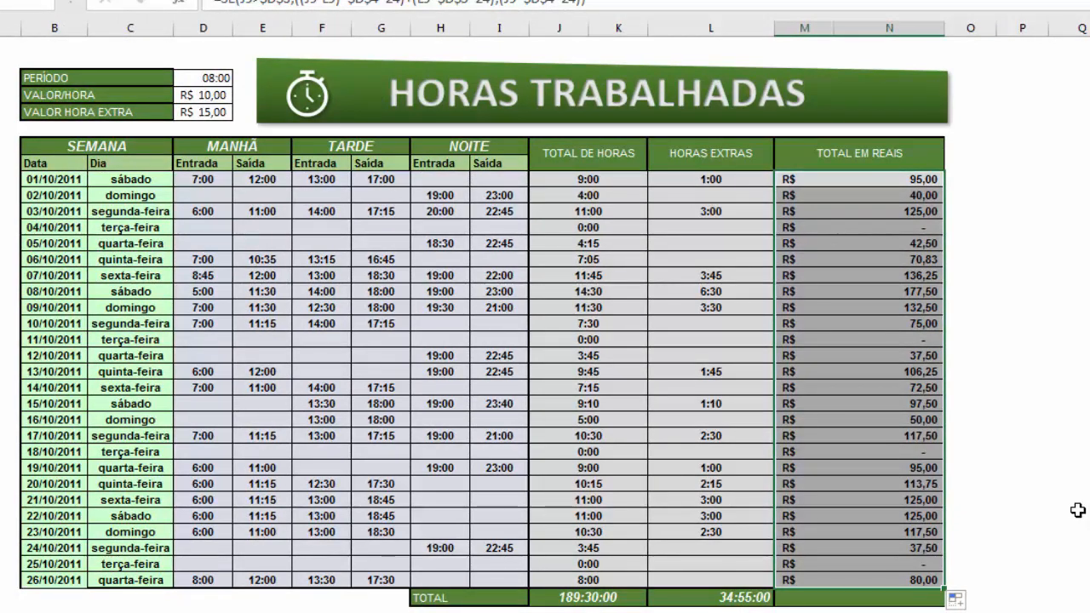
click(899, 600)
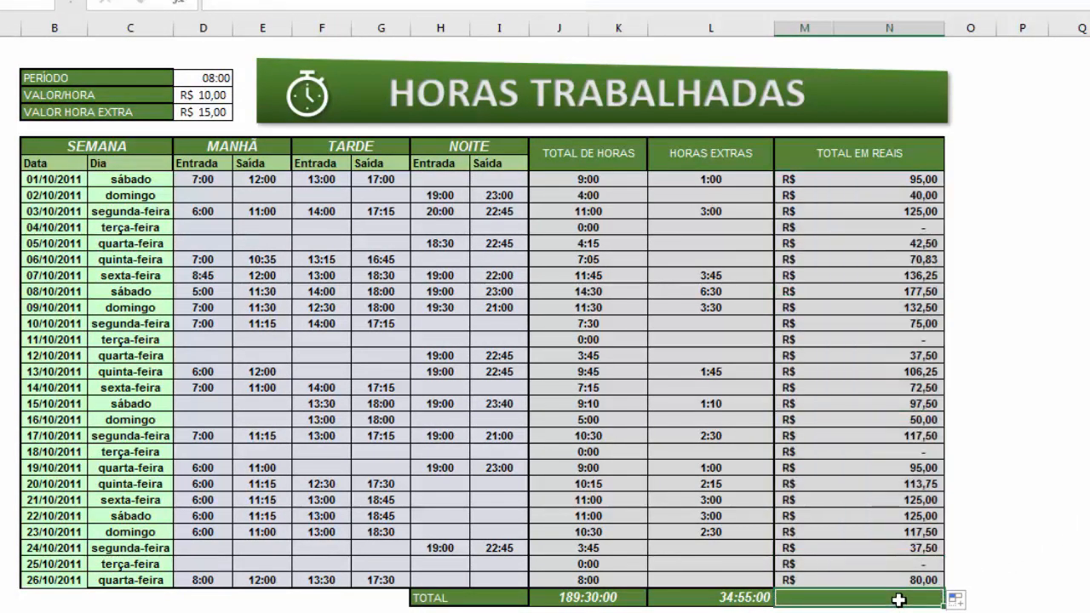
key(alt+equal)
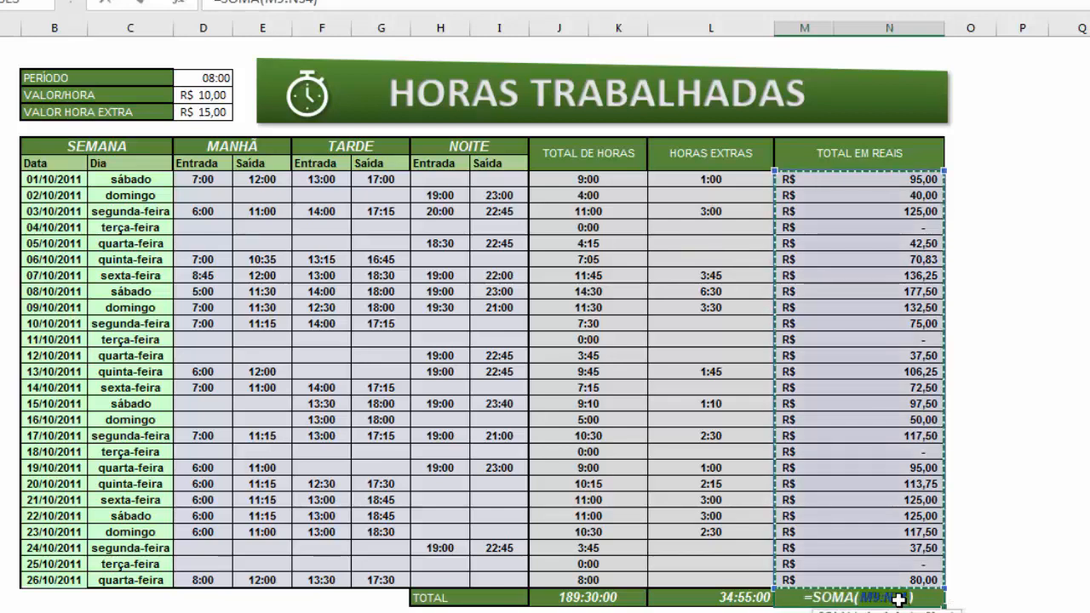
key(Return)
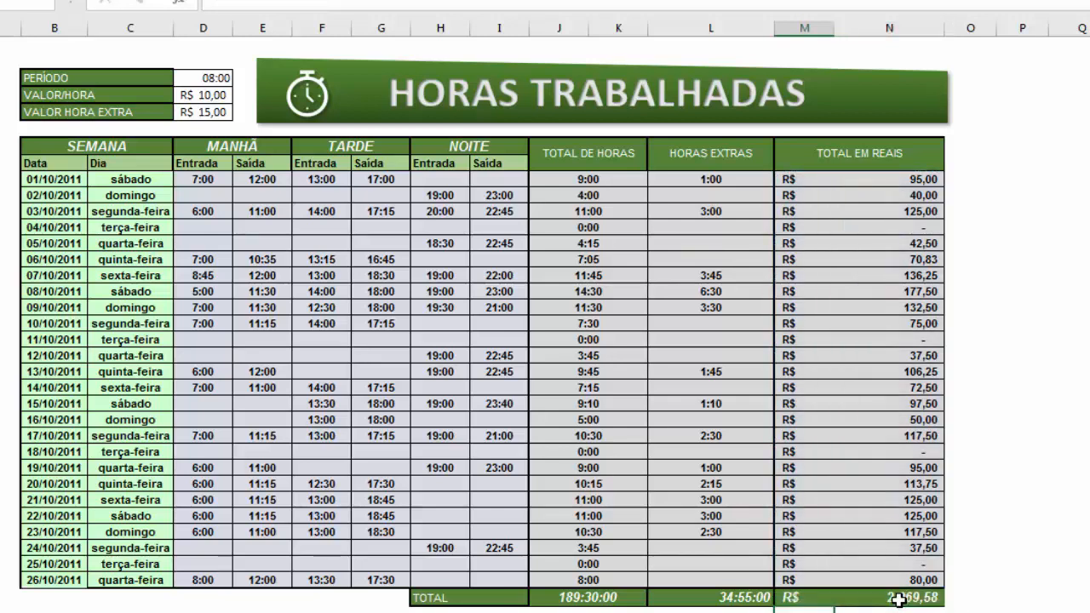